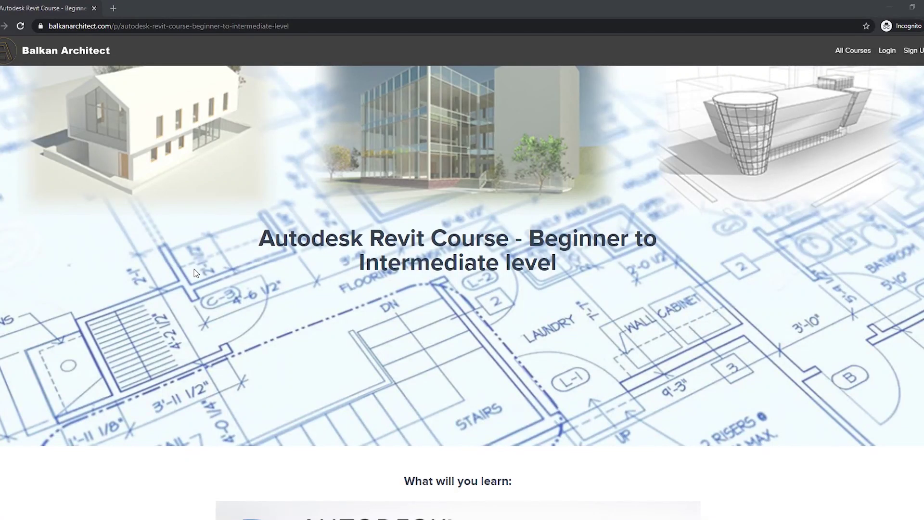
scroll(196, 273, down, 9)
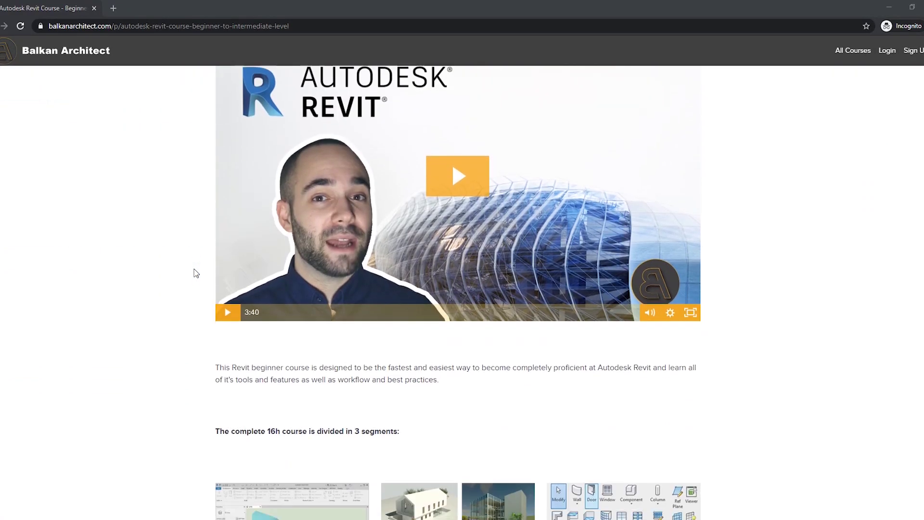
scroll(196, 273, down, 11)
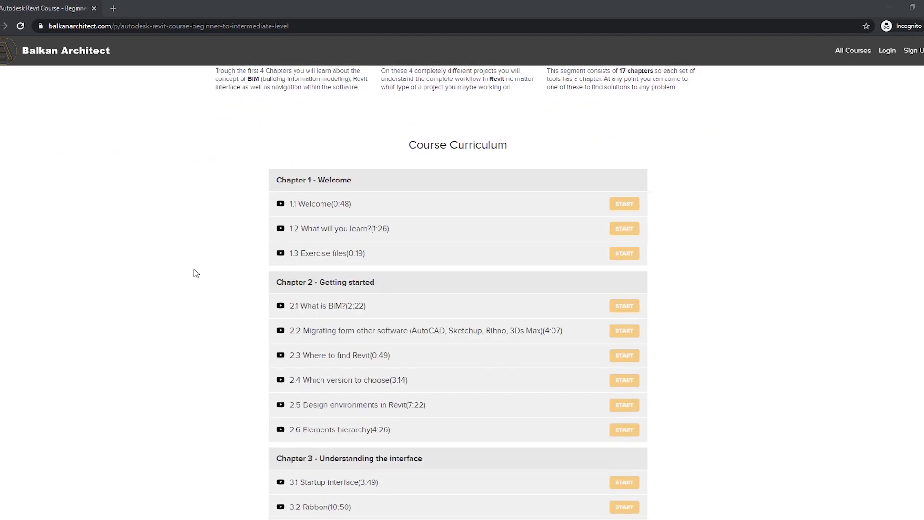
scroll(196, 273, down, 10)
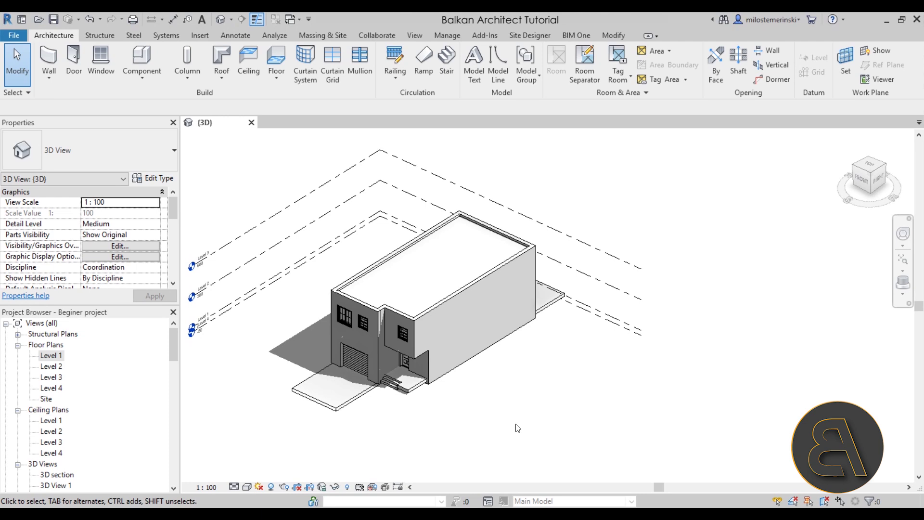
Step: Open the Site floor plan of the house project, with the building and its elevation markers in view
shift+middle_drag(491, 422, 524, 346)
scroll(482, 400, up, 3)
scroll(526, 423, up, 2)
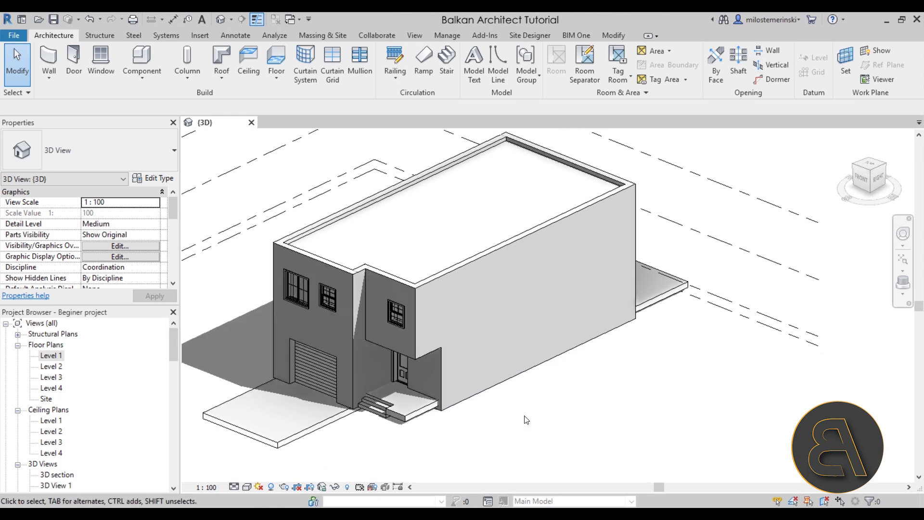
middle_drag(526, 424, 520, 402)
scroll(570, 392, down, 2)
scroll(520, 402, up, 1)
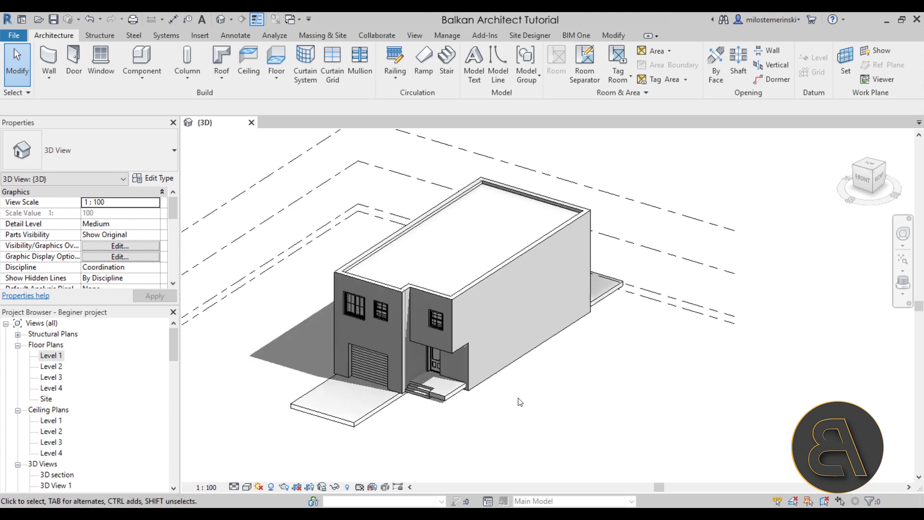
double_click(47, 399)
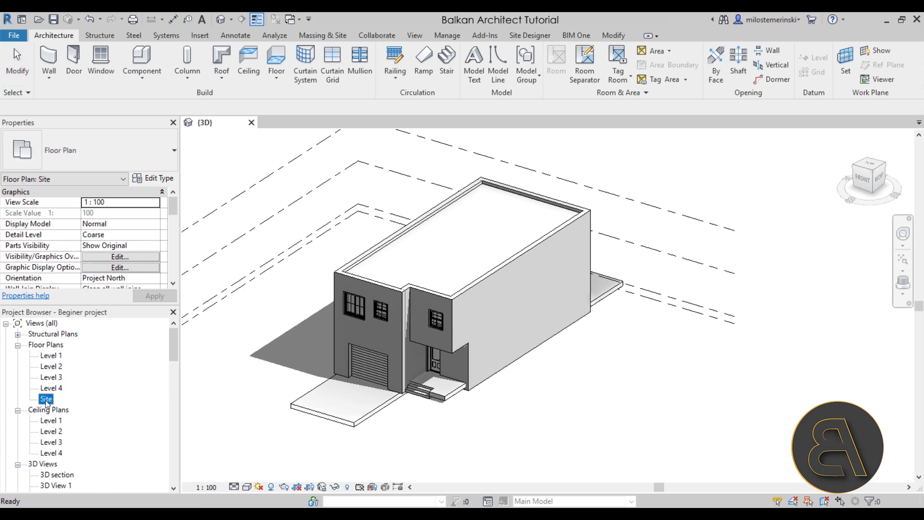
scroll(378, 352, up, 2)
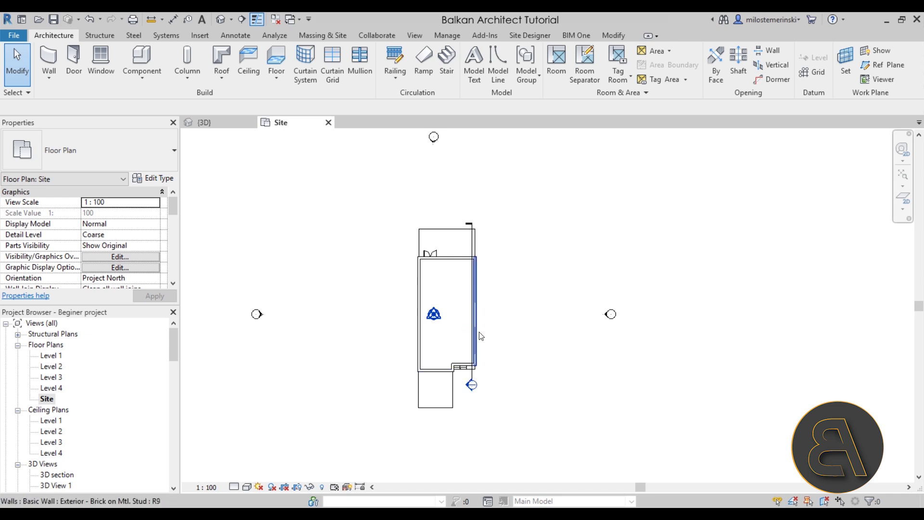
middle_drag(496, 336, 484, 334)
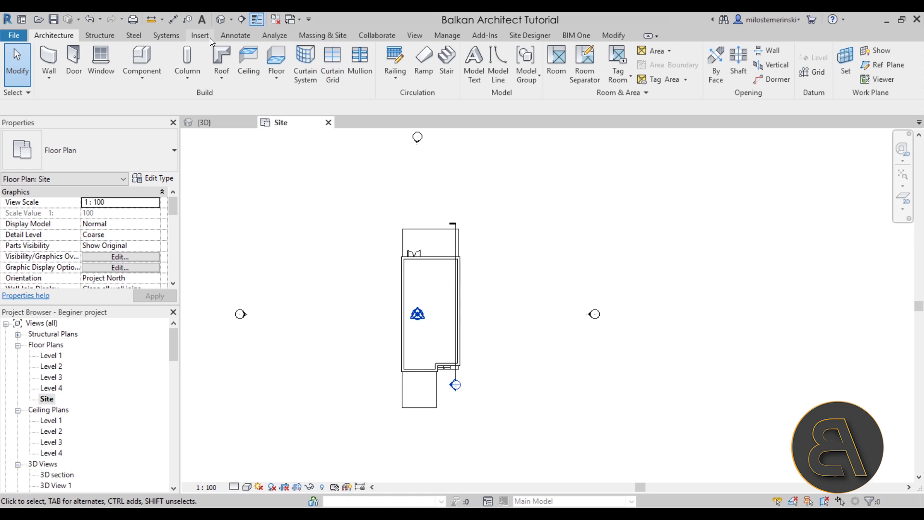
Step: Place an M_North Arrow-1 symbol in the open area east of the building on the Site plan
click(223, 36)
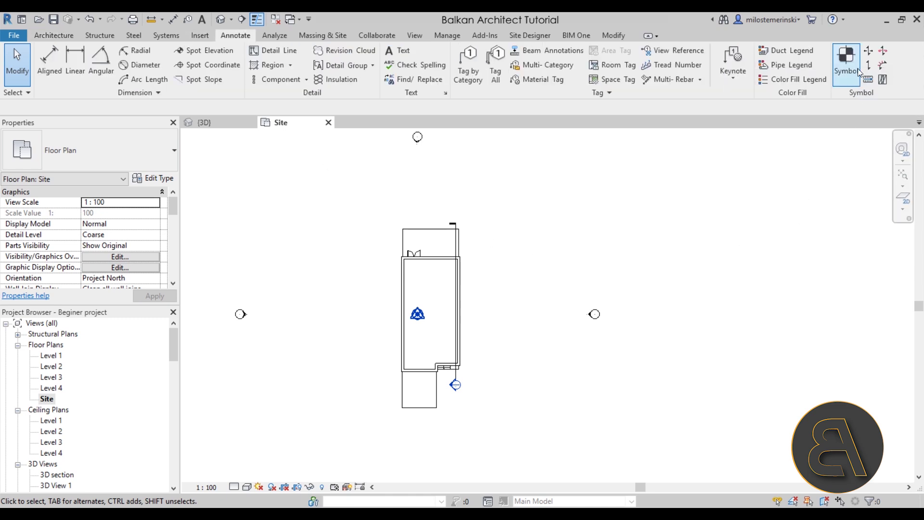
click(847, 62)
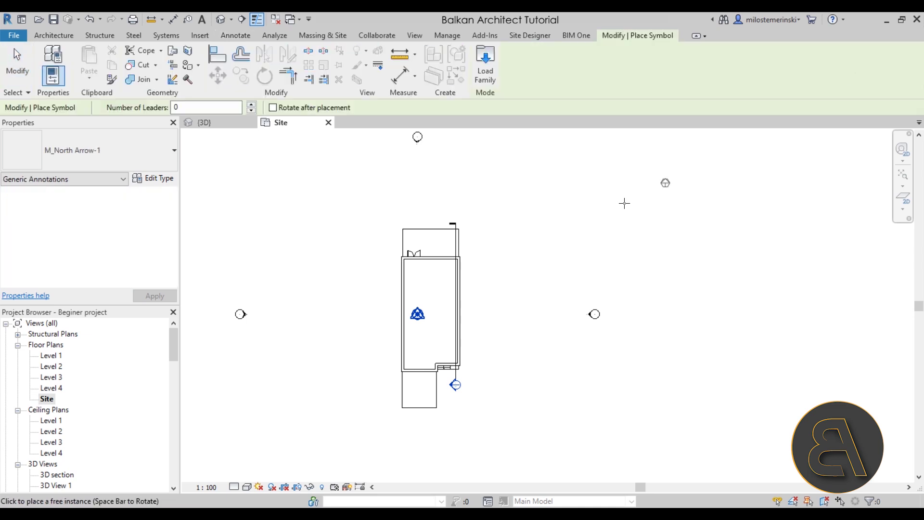
click(78, 159)
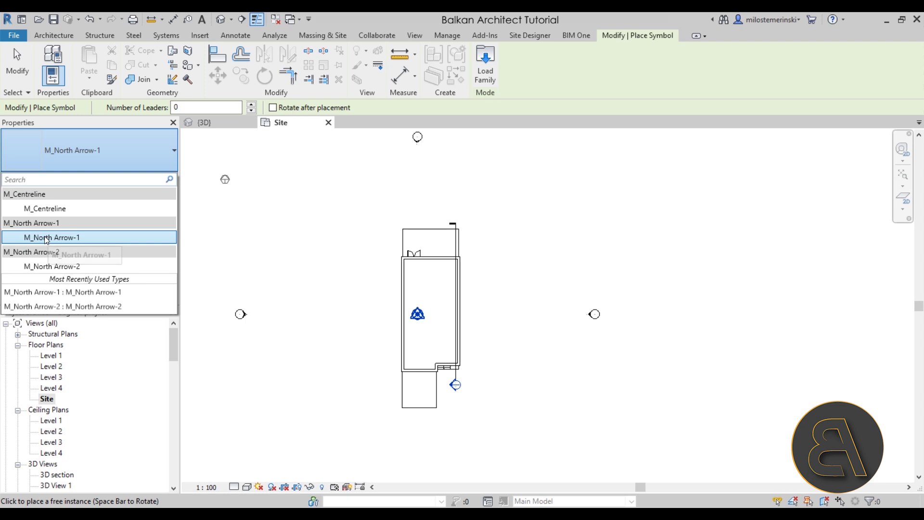
click(59, 237)
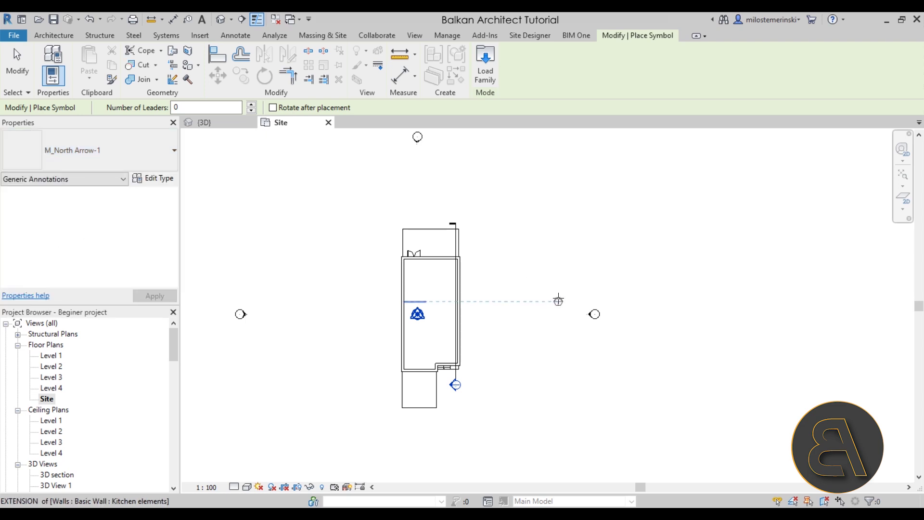
scroll(554, 300, up, 3)
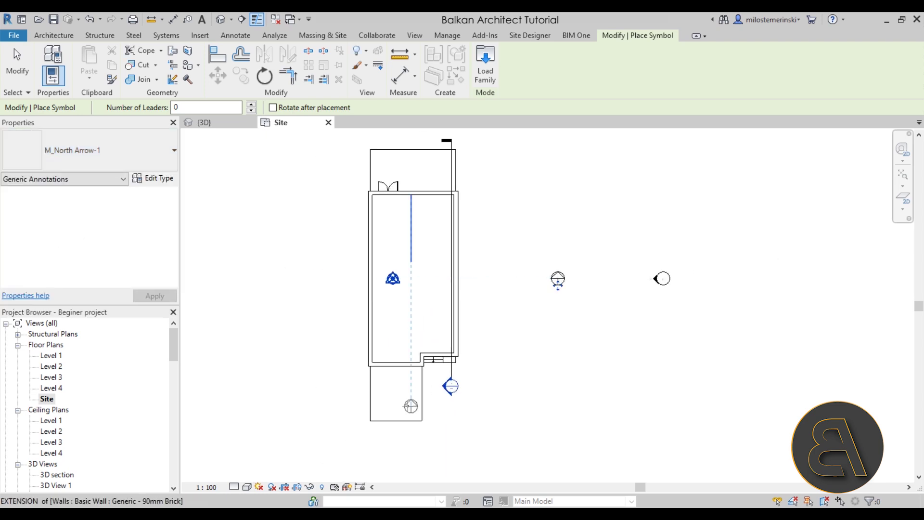
scroll(558, 281, up, 2)
scroll(574, 289, up, 1)
key(Escape)
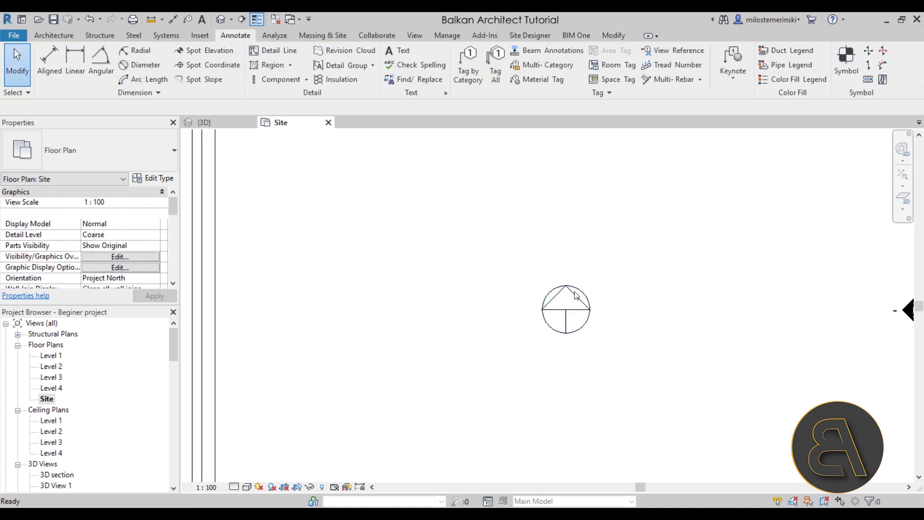
Step: Rotate the north arrow symbol counterclockwise by about 30 degrees around its centre
scroll(577, 328, down, 3)
mouse_move(559, 337)
middle_down()
mouse_move(586, 339)
mouse_move(573, 347)
middle_up()
click(561, 328)
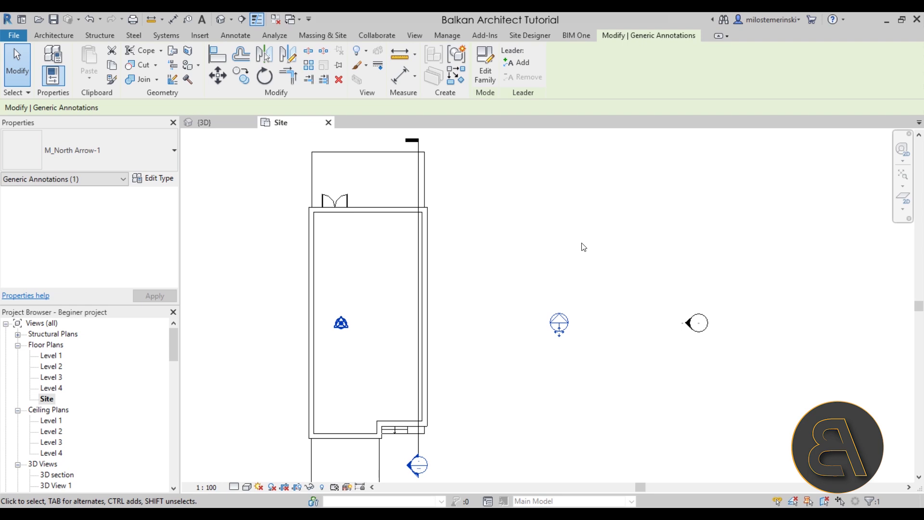
scroll(572, 337, up, 2)
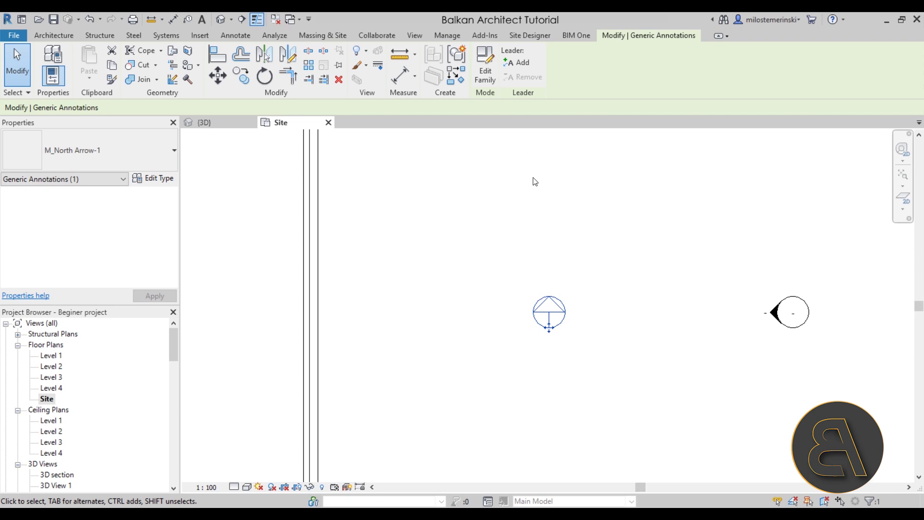
key(r)
key(o)
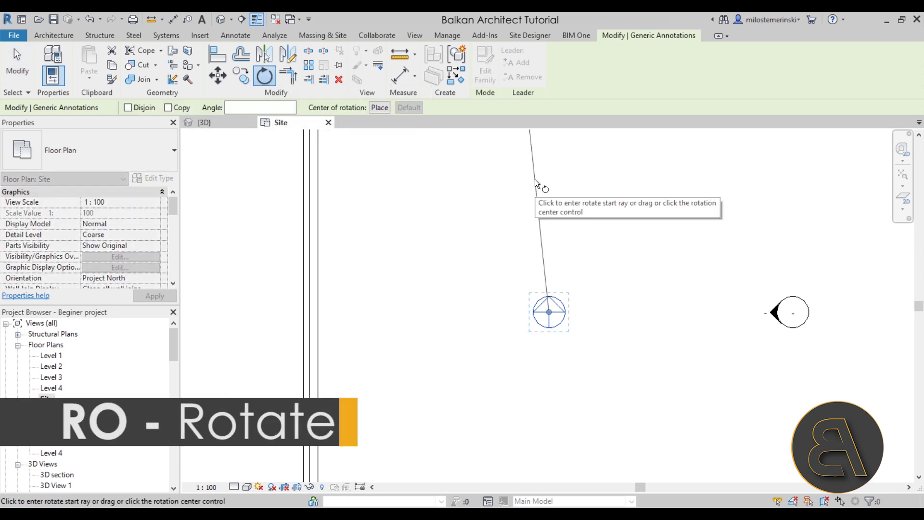
click(548, 183)
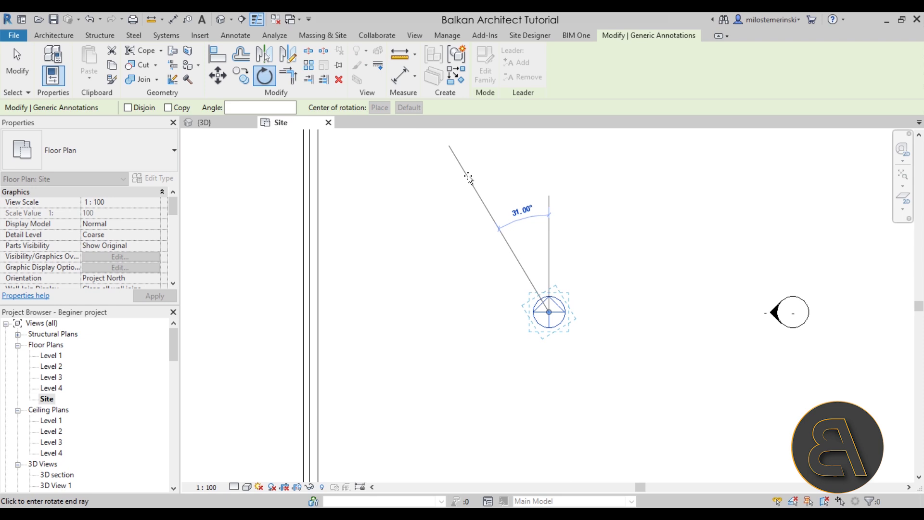
click(464, 182)
click(624, 304)
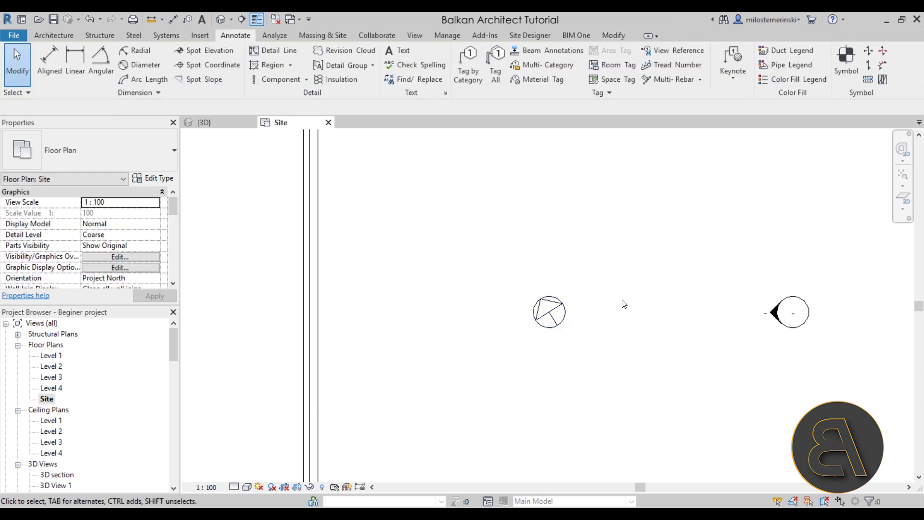
scroll(607, 316, down, 4)
scroll(590, 326, up, 4)
scroll(580, 322, down, 4)
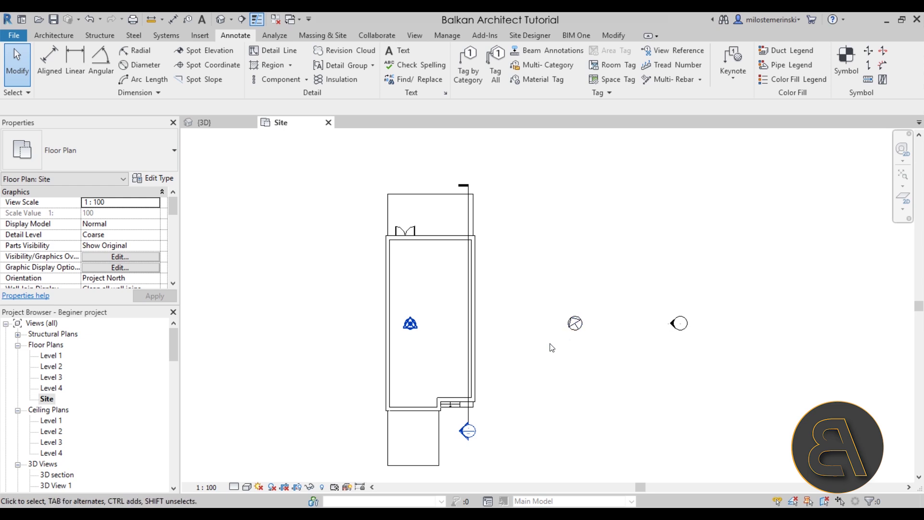
scroll(537, 302, down, 2)
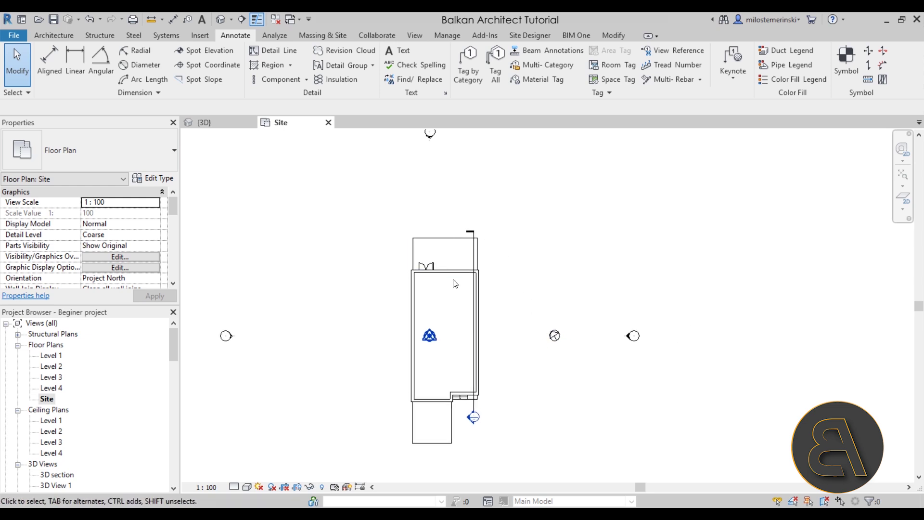
scroll(554, 351, up, 3)
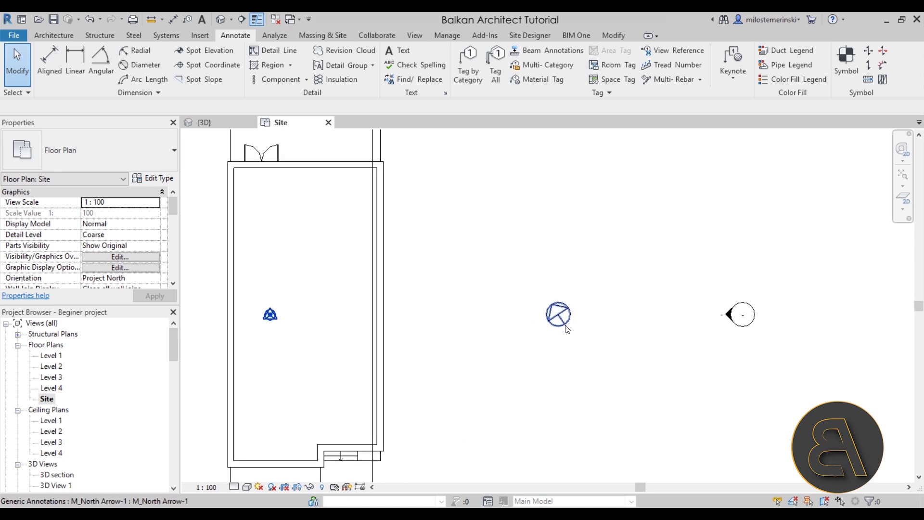
scroll(496, 281, down, 4)
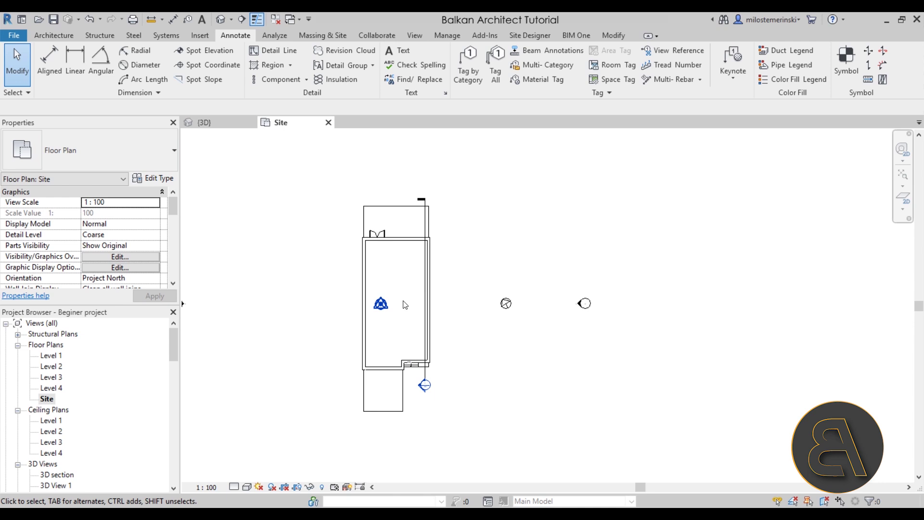
scroll(397, 281, down, 2)
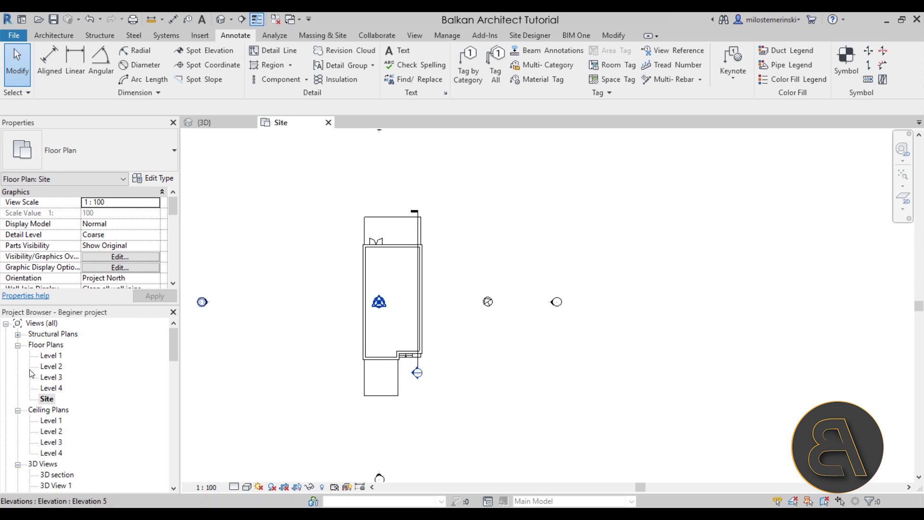
Step: Open the Level 1 floor plan and keep its view orientation at Project North
double_click(44, 359)
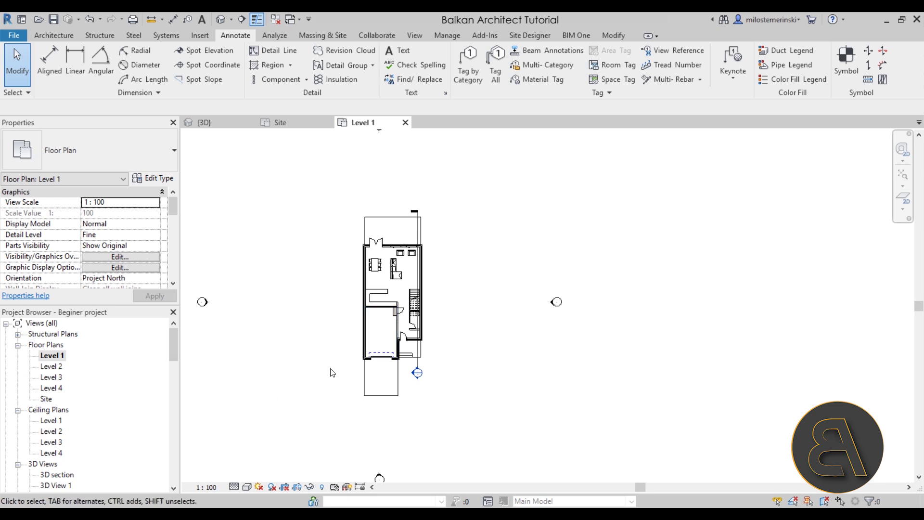
middle_drag(336, 374, 349, 373)
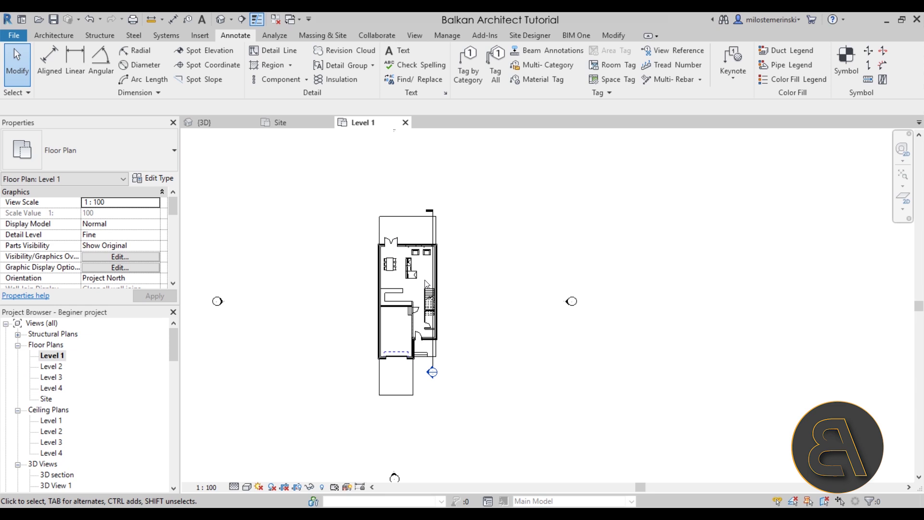
scroll(420, 277, up, 3)
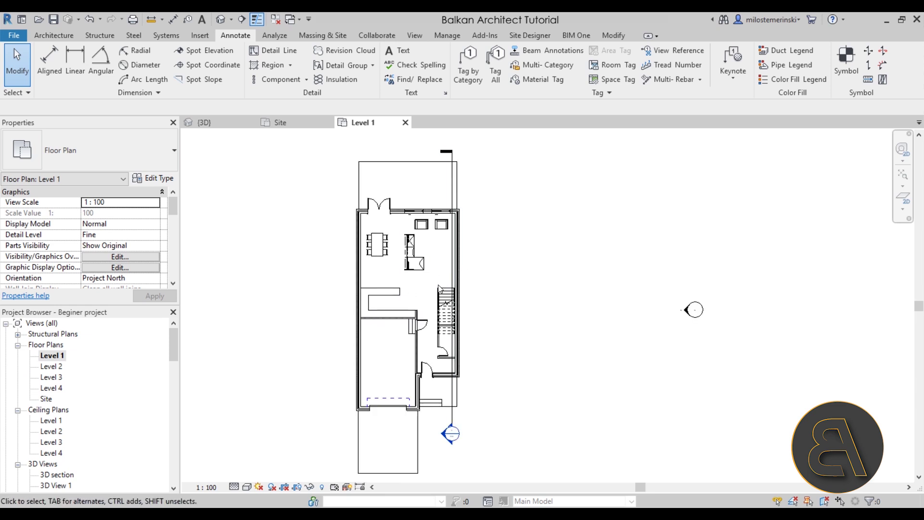
middle_drag(424, 322, 419, 309)
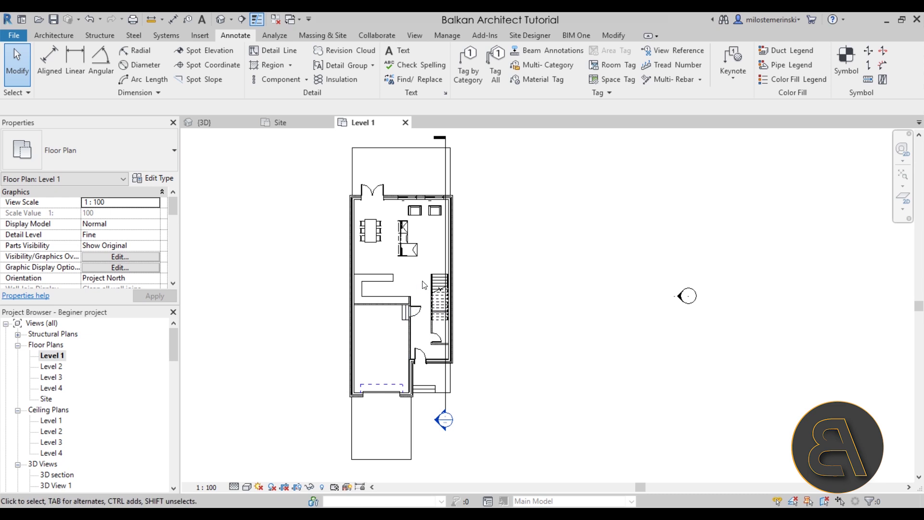
middle_drag(410, 278, 420, 280)
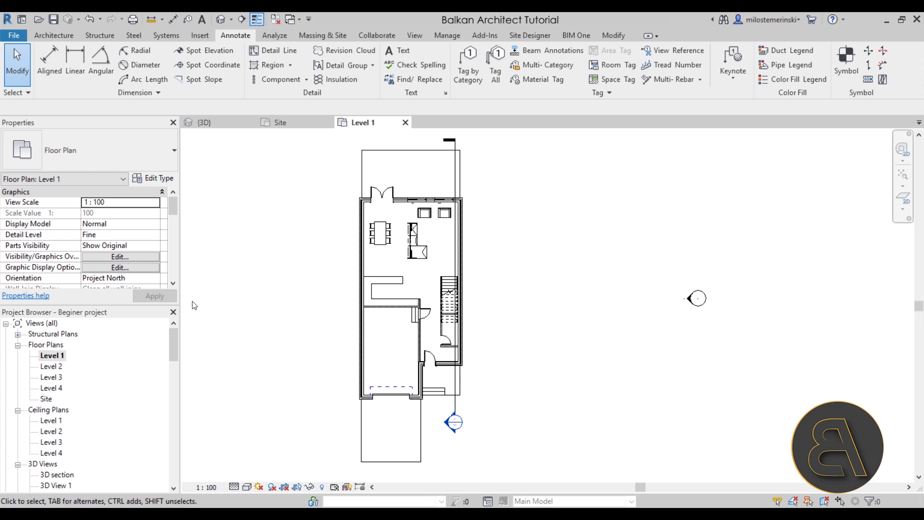
click(159, 282)
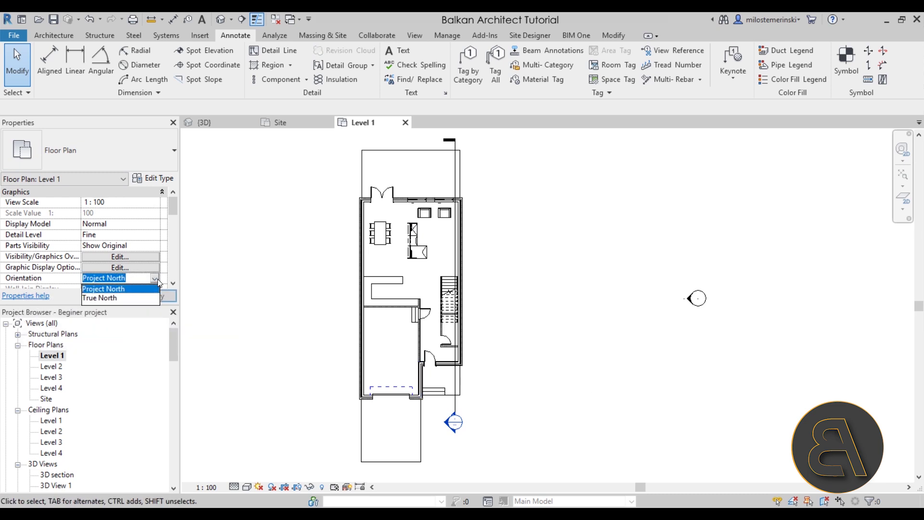
click(102, 289)
Step: Return to the Site floor plan and set its view orientation to True North
click(281, 123)
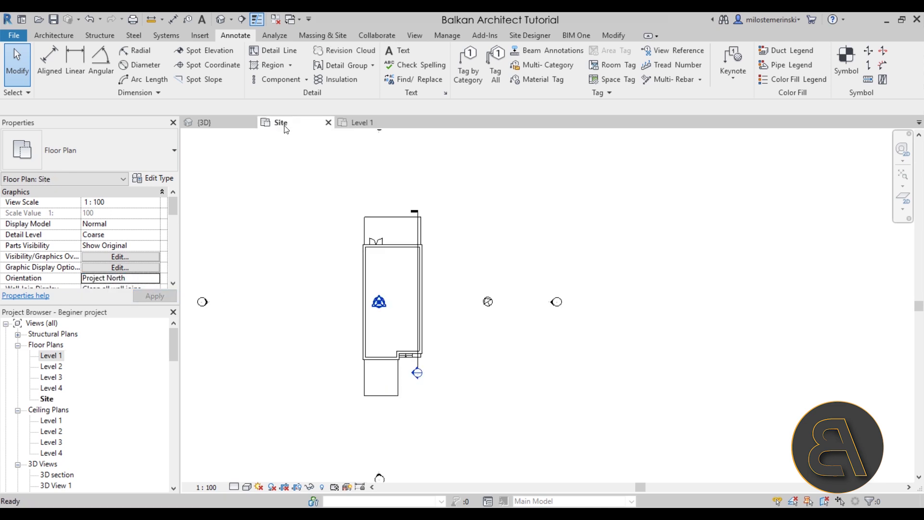
click(134, 279)
click(154, 279)
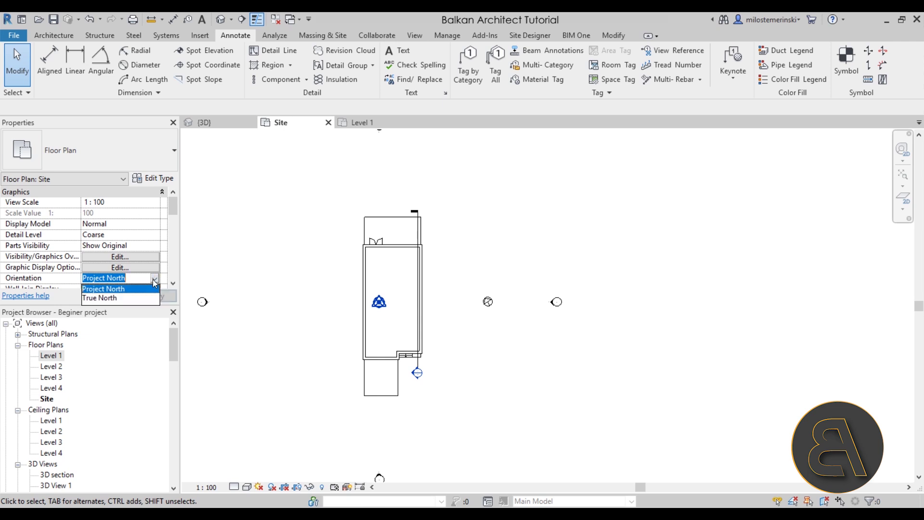
click(102, 299)
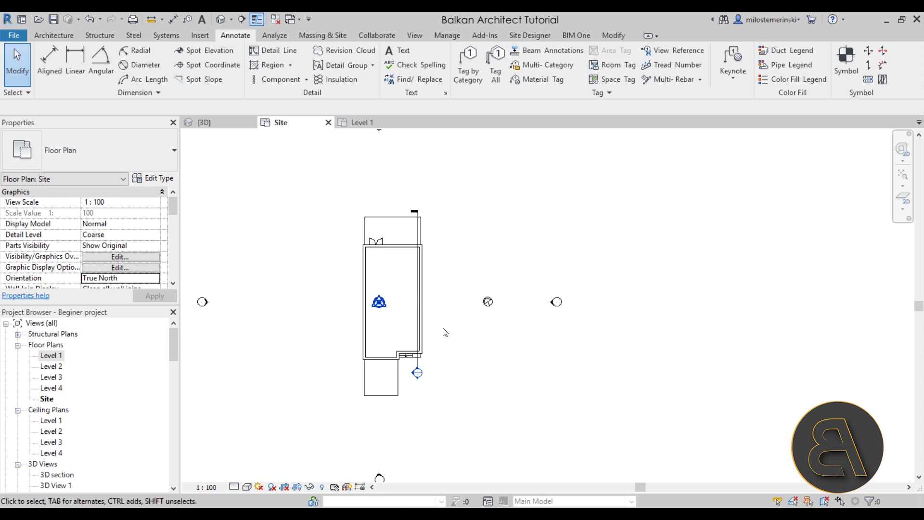
Step: Move the project base point on the Site plan about 816 units south and 227 units west
scroll(391, 313, up, 4)
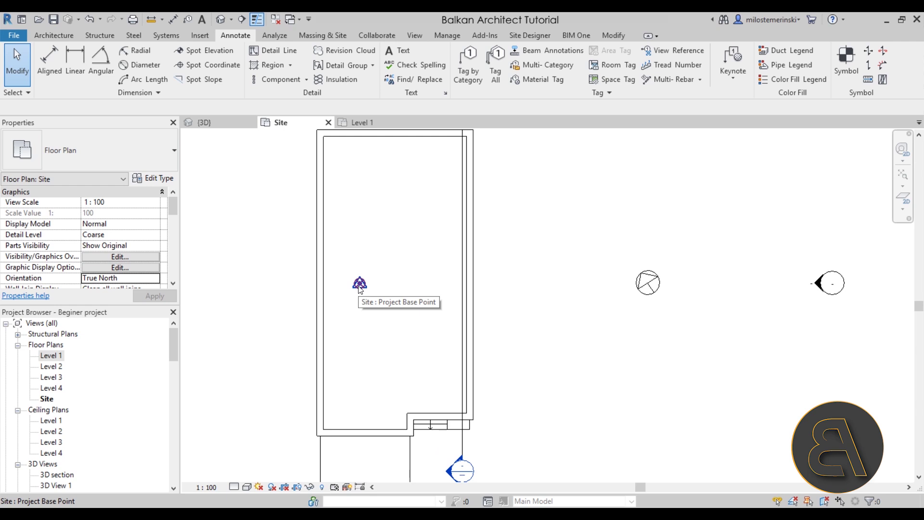
click(360, 285)
drag(360, 285, 315, 447)
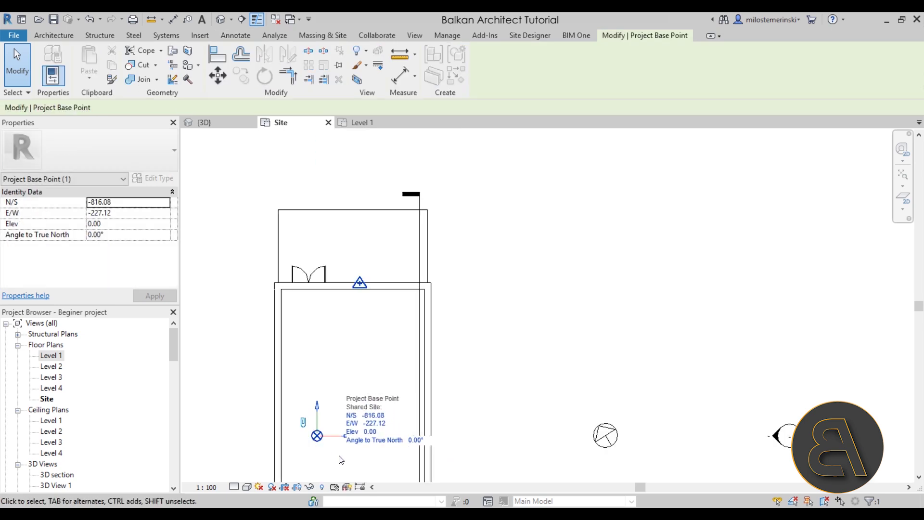
Step: Undo the project base point move, unclip the point and move it about 816 south and 227 west to the building's southwest corner
click(89, 19)
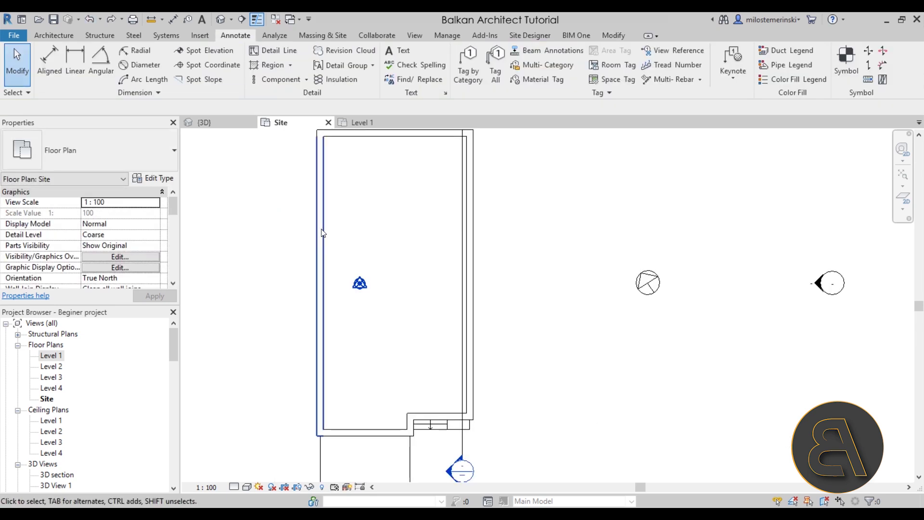
click(359, 285)
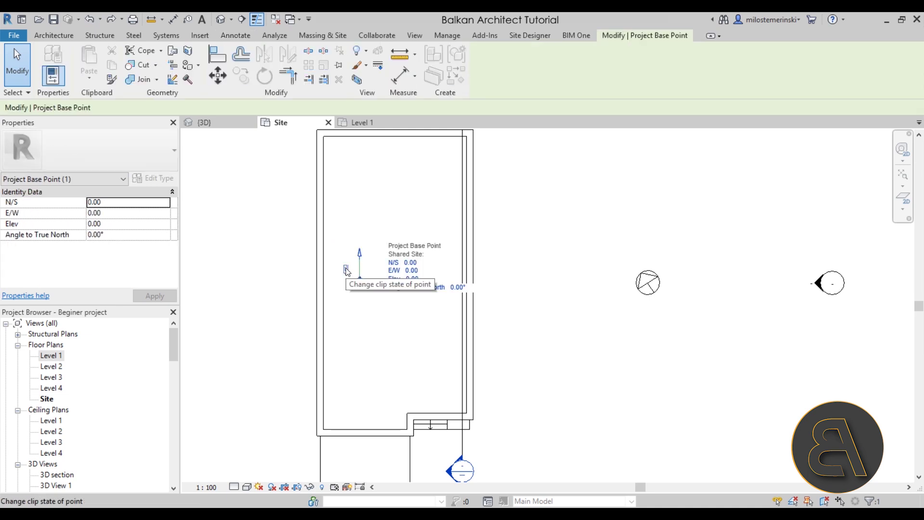
drag(360, 284, 317, 437)
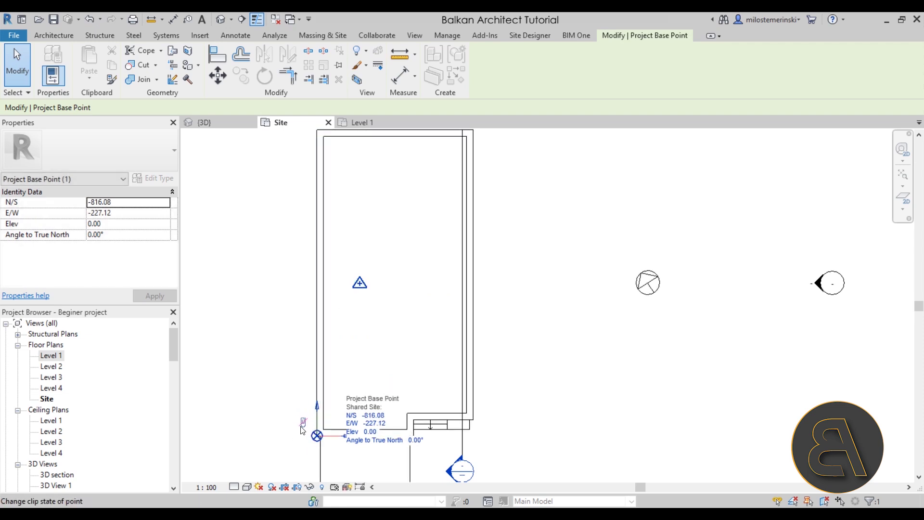
Step: Inspect the survey point's shared site coordinates and clip state on the Site plan
click(359, 282)
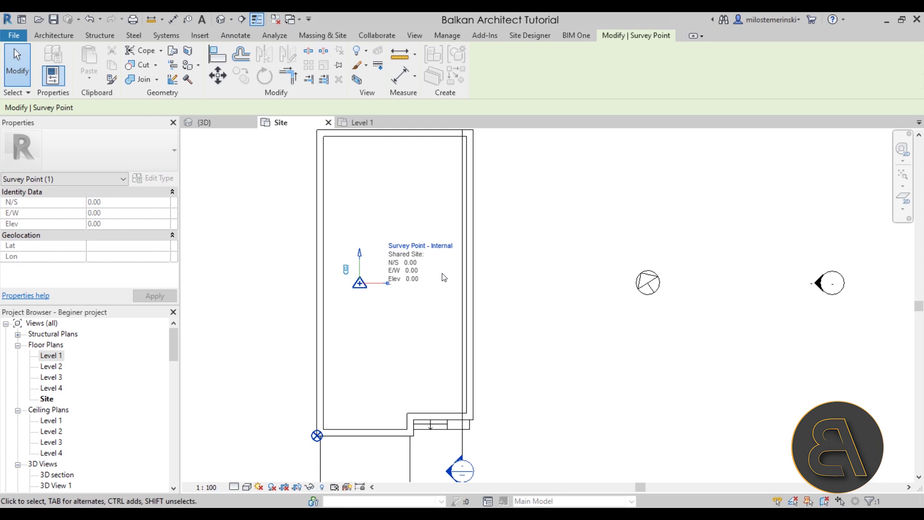
click(347, 270)
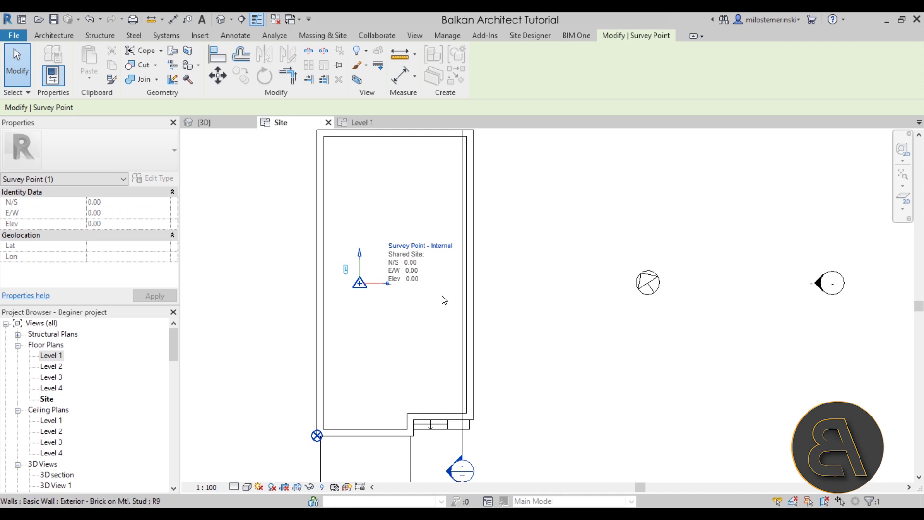
click(366, 292)
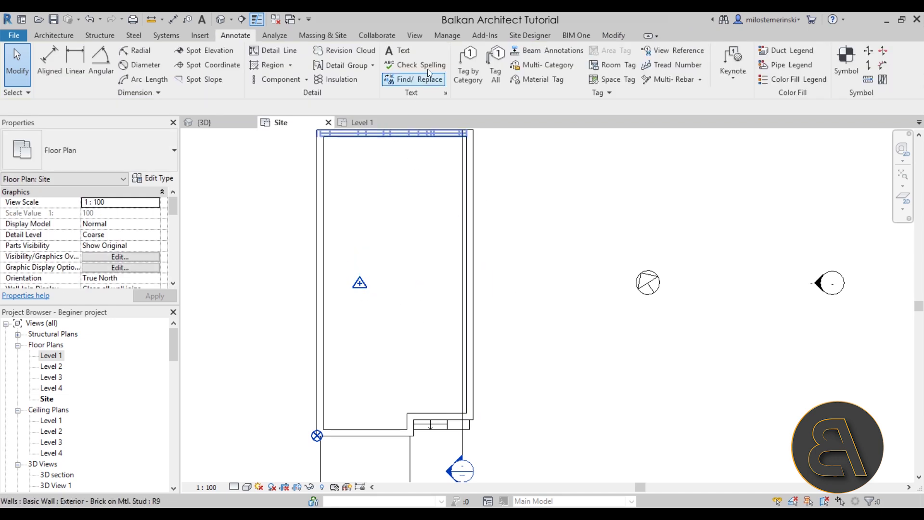
Step: Start Rotate True North and place the centre of rotation at the tail end of the north arrow's axis
click(446, 35)
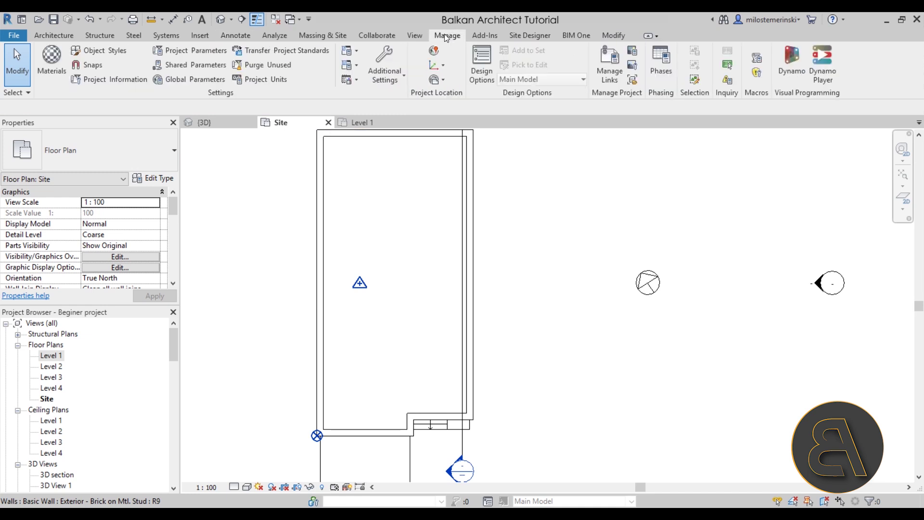
click(447, 81)
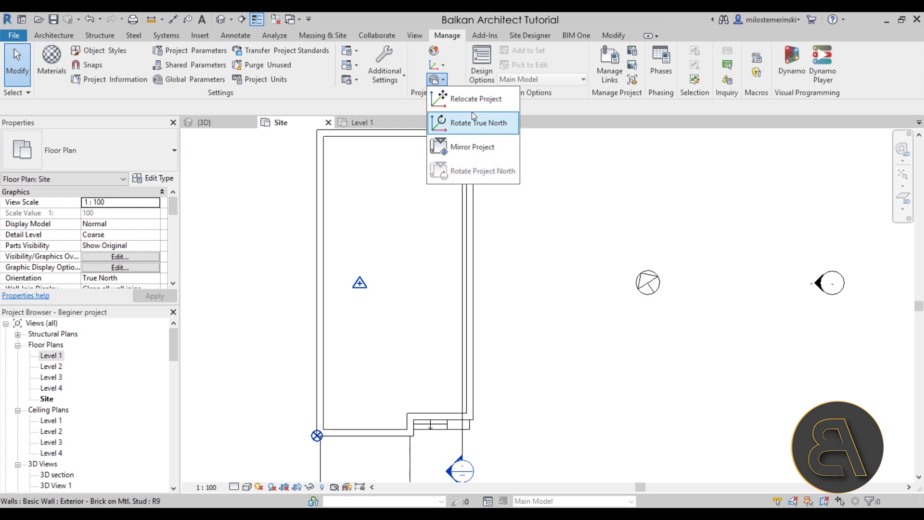
click(466, 125)
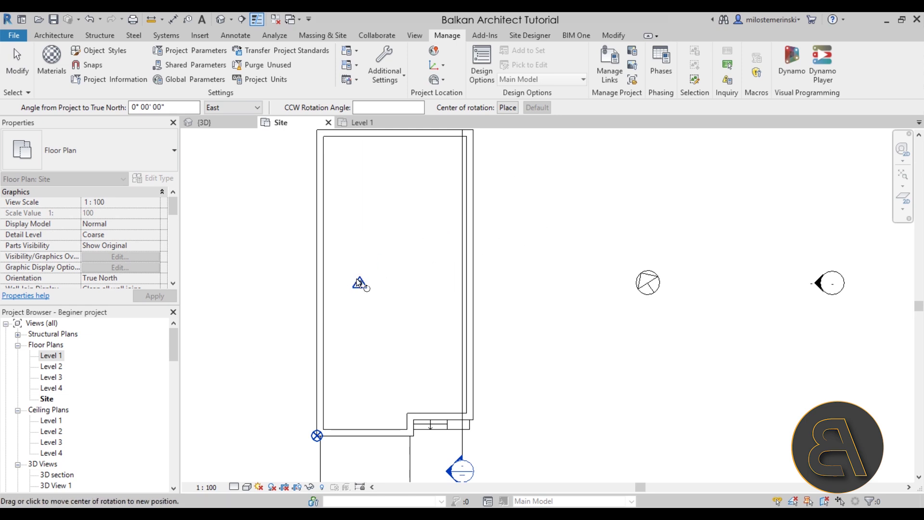
scroll(358, 284, up, 3)
scroll(422, 301, down, 4)
scroll(389, 360, up, 1)
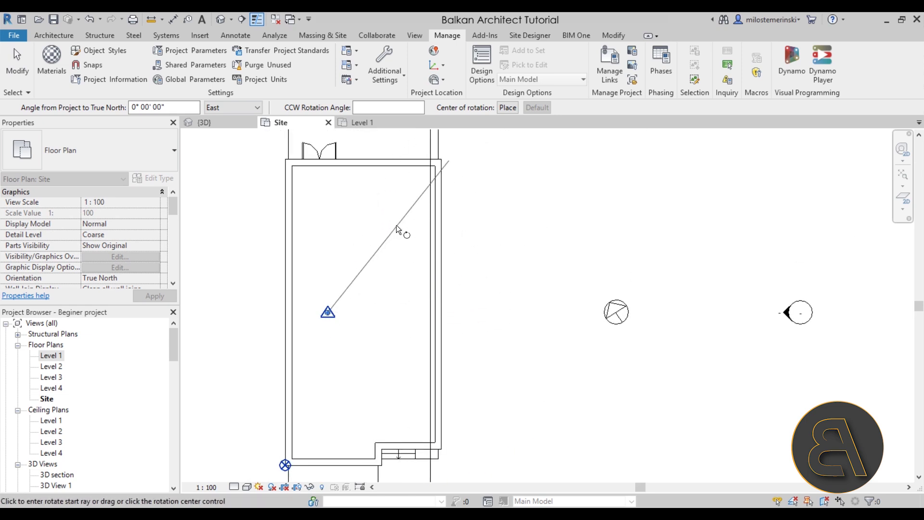
scroll(328, 310, up, 3)
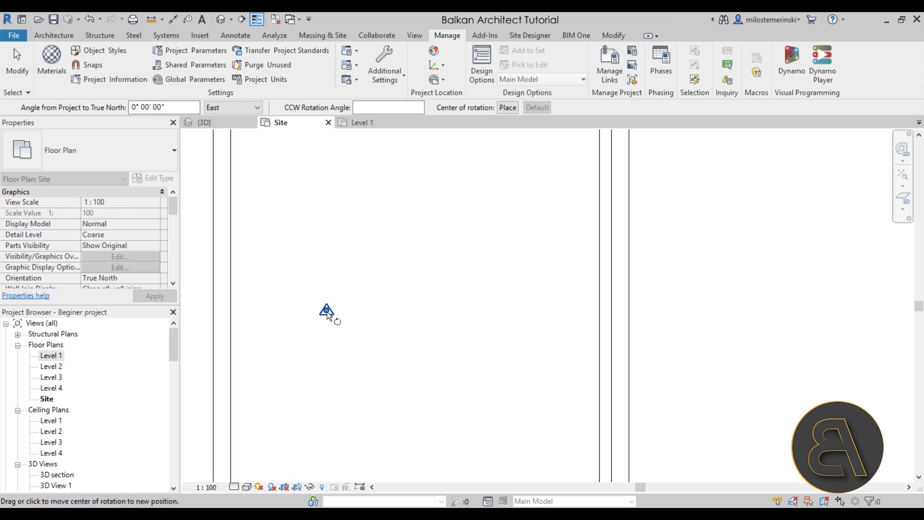
scroll(327, 310, down, 3)
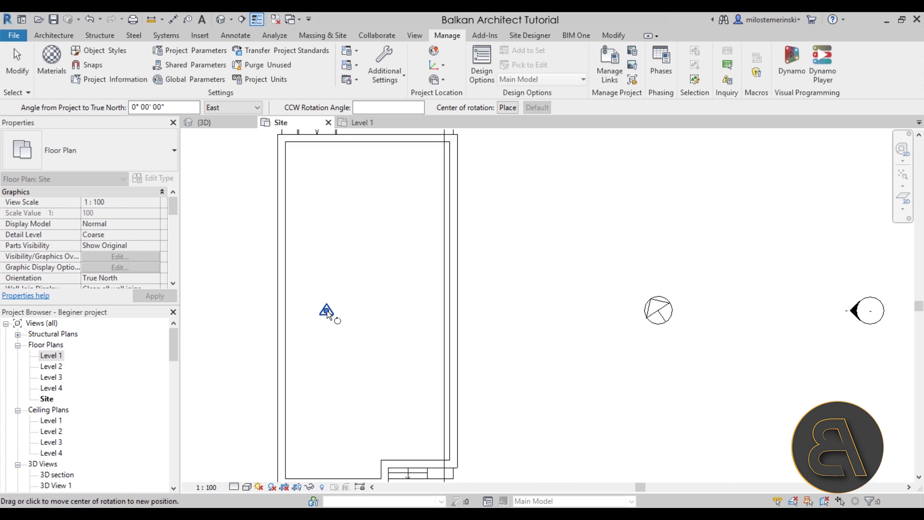
scroll(328, 311, down, 2)
click(328, 310)
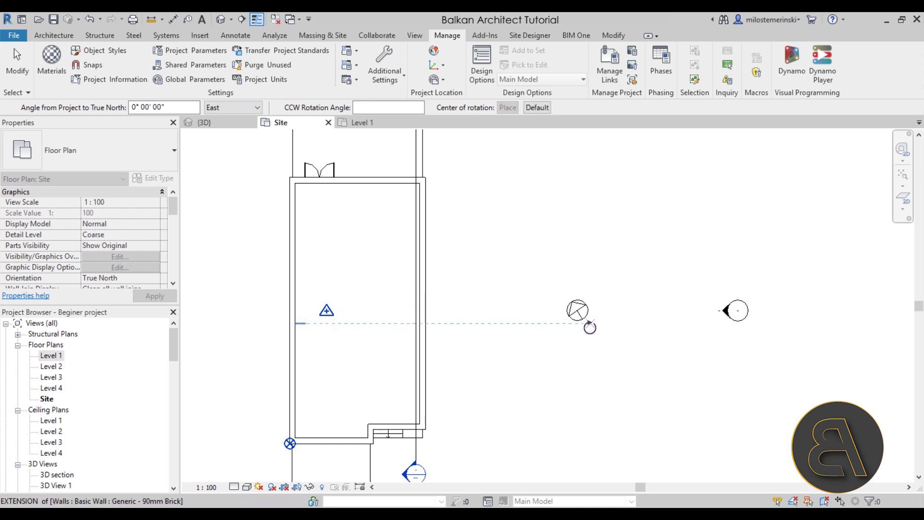
click(583, 320)
scroll(579, 342, up, 3)
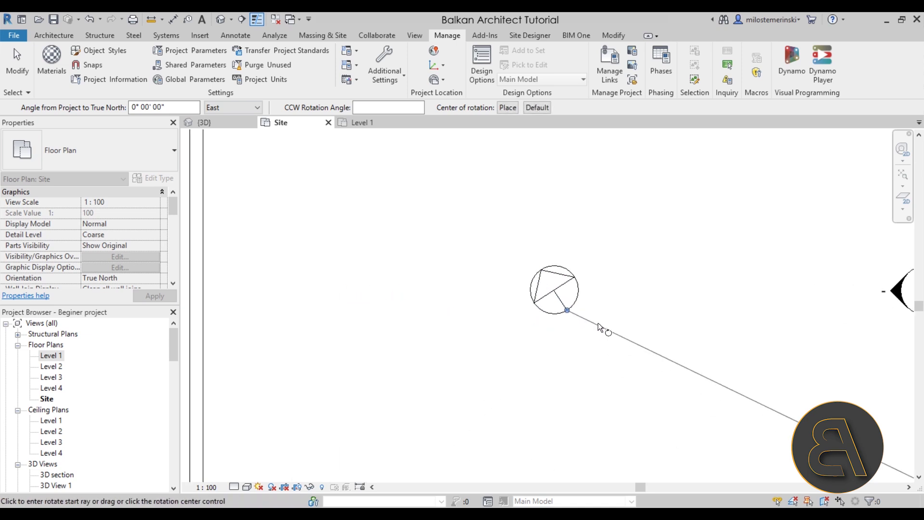
Step: Rotate true north by 33 degrees, from the north arrow's axis to the vertical direction
scroll(585, 247, down, 3)
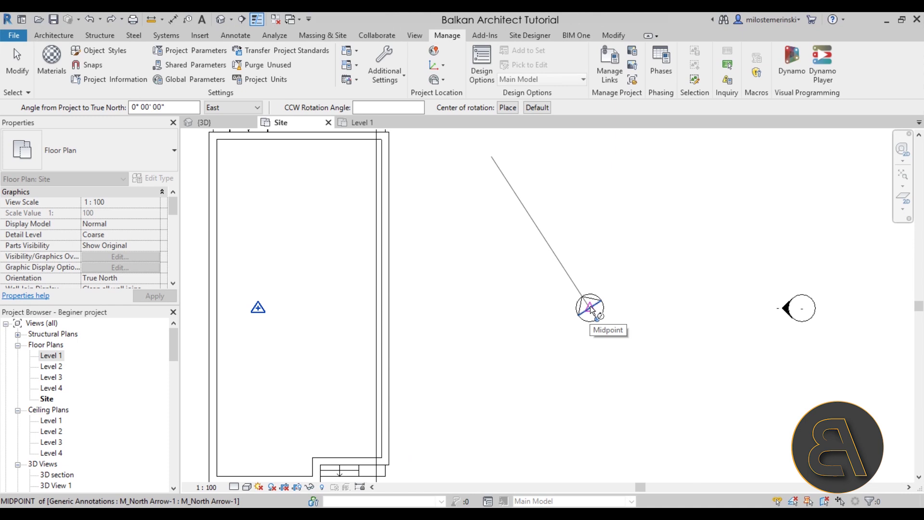
scroll(590, 308, up, 2)
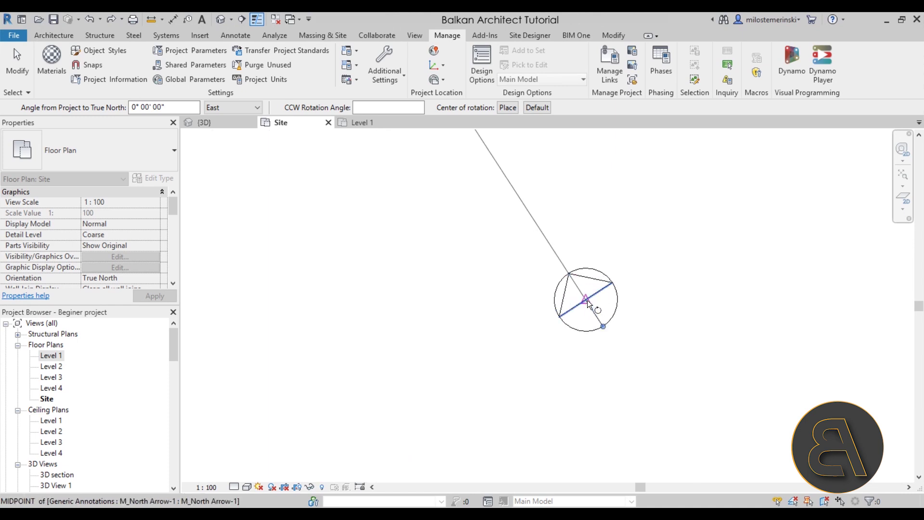
click(588, 299)
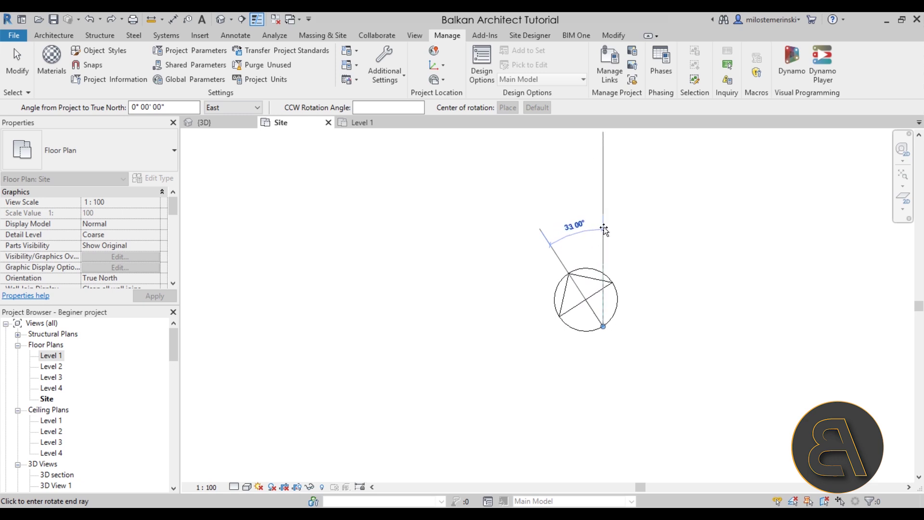
click(603, 228)
scroll(417, 363, down, 3)
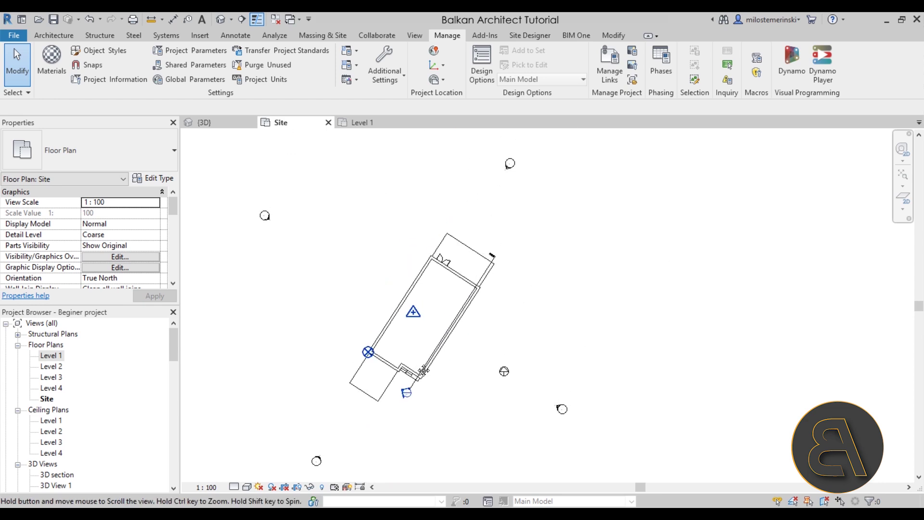
Step: Examine the orientation of the building, north arrow, survey point and project base point on the Site plan
middle_drag(552, 275, 541, 244)
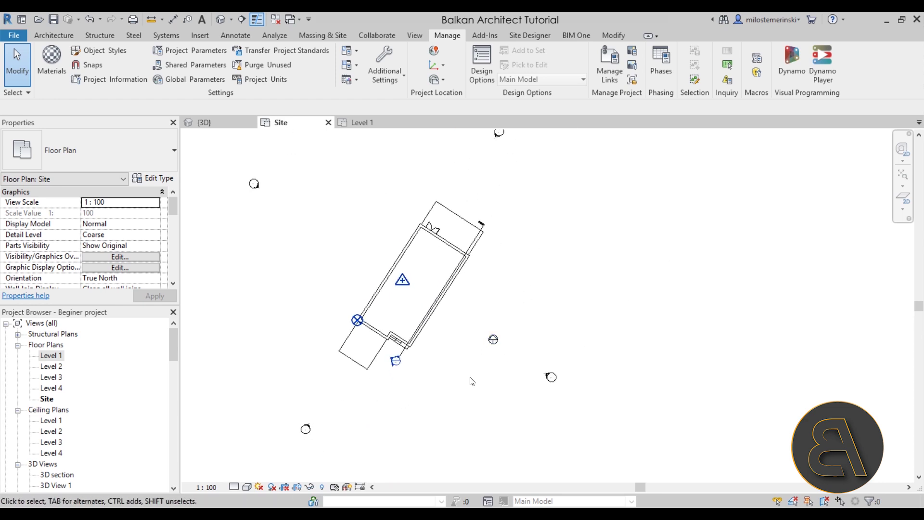
scroll(510, 342, up, 3)
scroll(484, 353, up, 2)
scroll(448, 347, down, 4)
middle_drag(453, 263, 461, 275)
scroll(455, 294, down, 2)
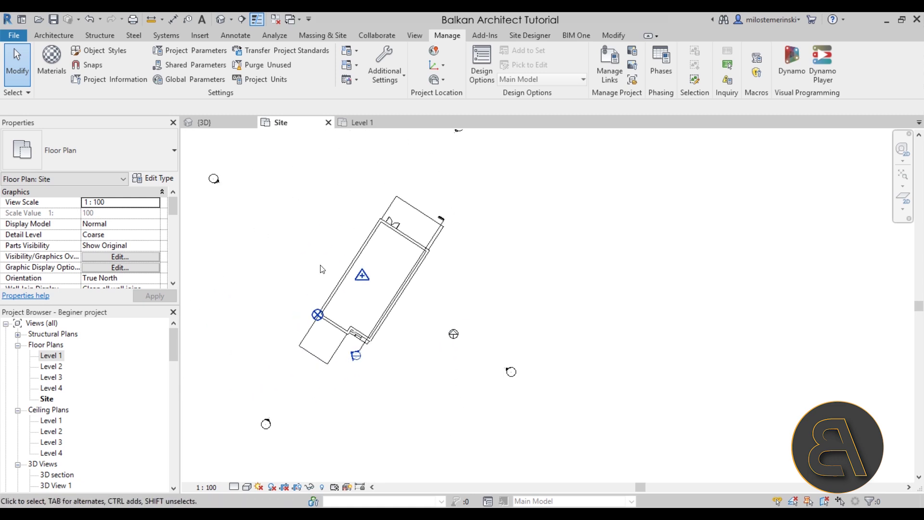
middle_drag(373, 315, 390, 304)
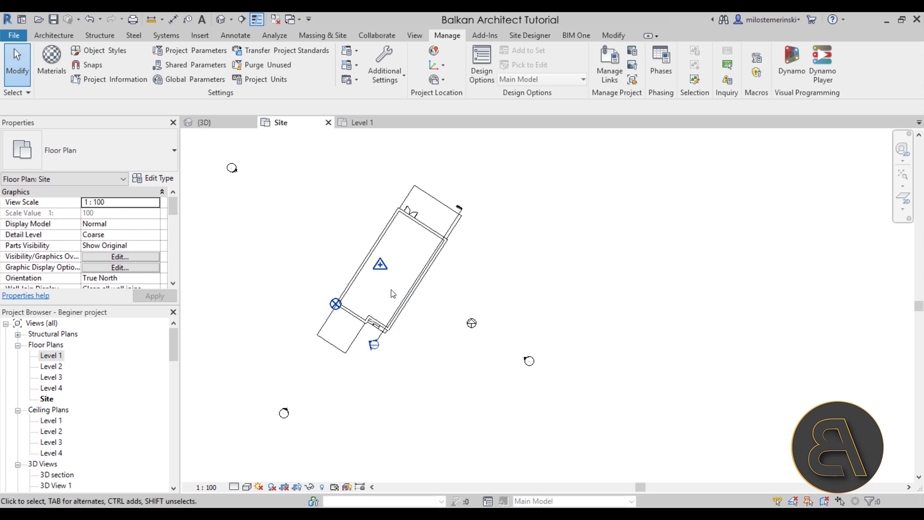
middle_drag(410, 255, 414, 267)
Step: Open the Level 1 floor plan
double_click(51, 356)
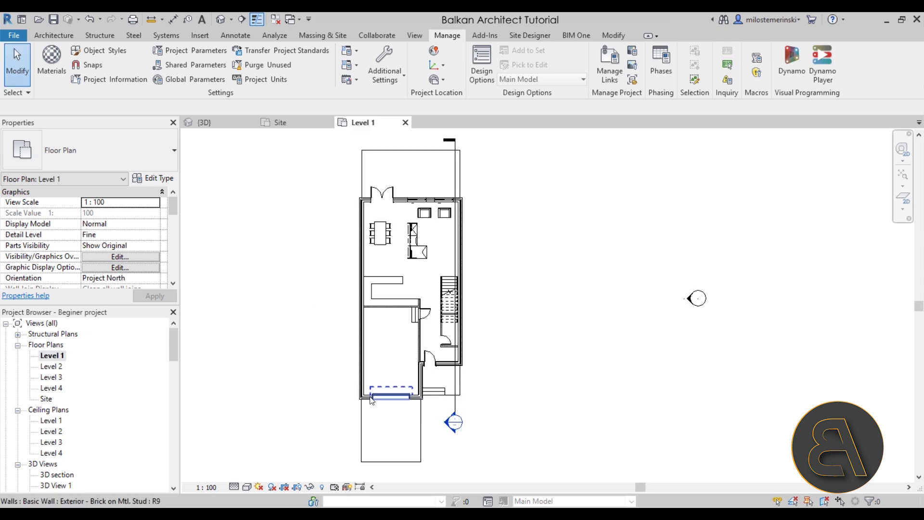
middle_drag(514, 294, 478, 302)
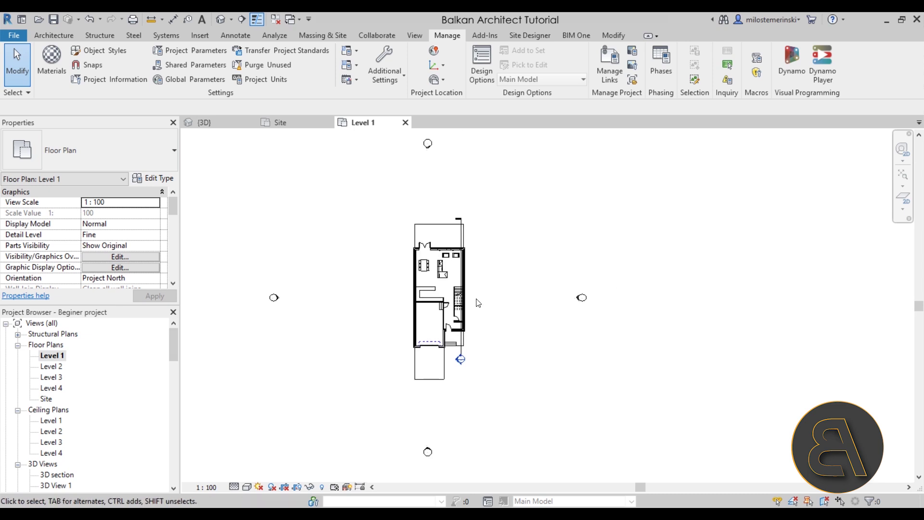
Step: Switch the Level 1 view orientation to True North and back to Project North
click(154, 279)
click(98, 299)
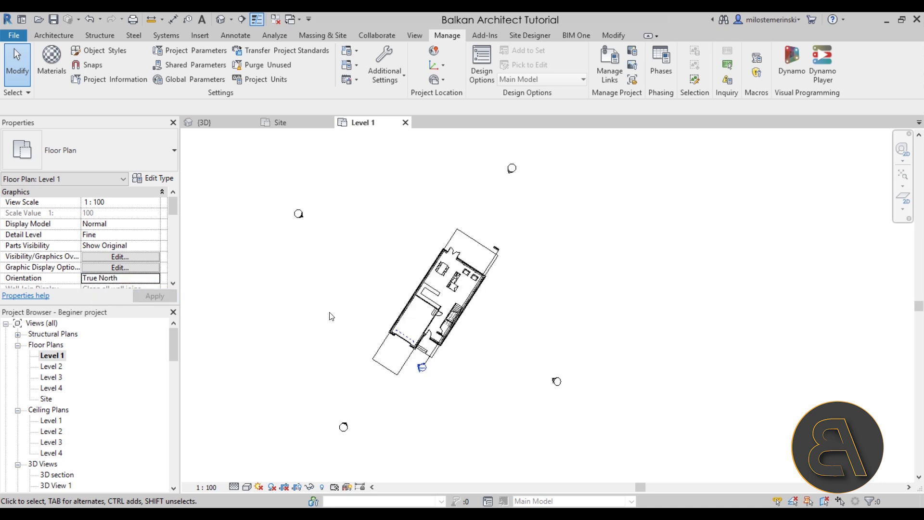
click(154, 279)
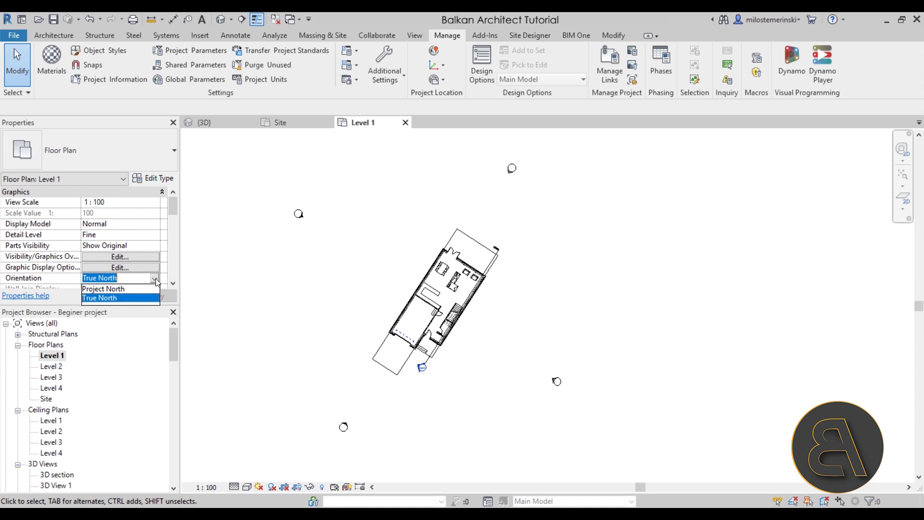
click(105, 291)
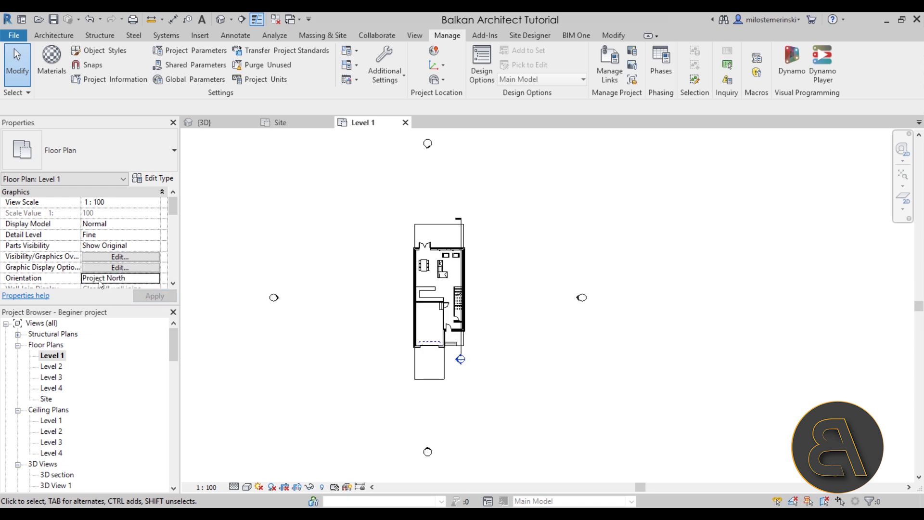
Step: Examine the Level 1 floor plan in its Project North orientation, including the walls, furniture and stairs
scroll(501, 296, up, 3)
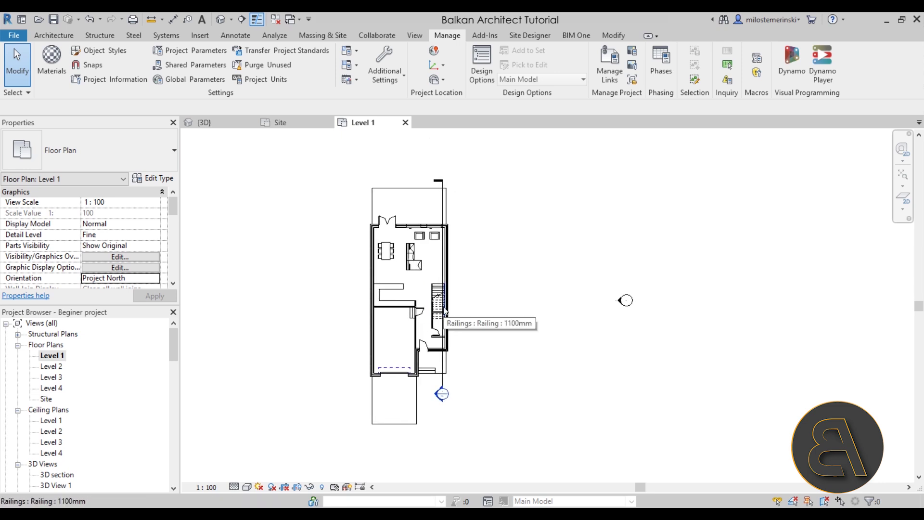
mouse_move(444, 312)
middle_down()
mouse_move(454, 314)
mouse_move(426, 312)
middle_up()
middle_drag(336, 274, 346, 274)
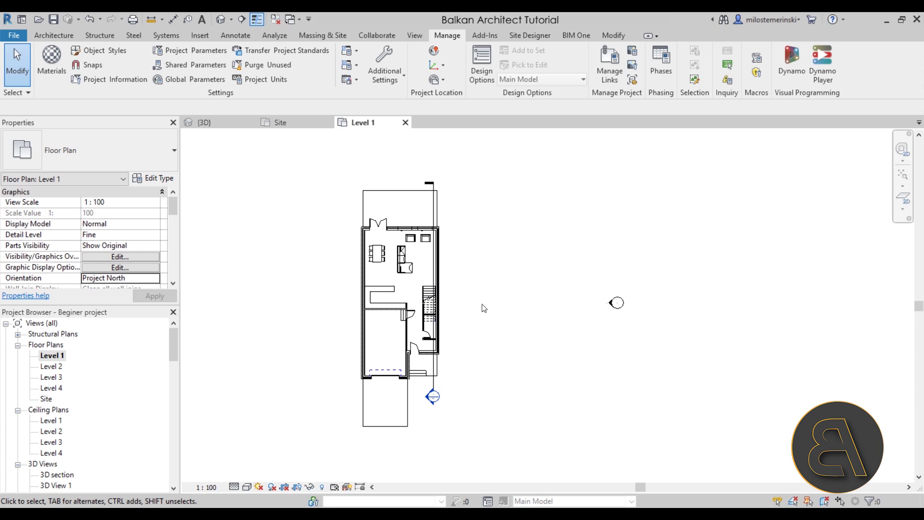
middle_drag(489, 299, 490, 306)
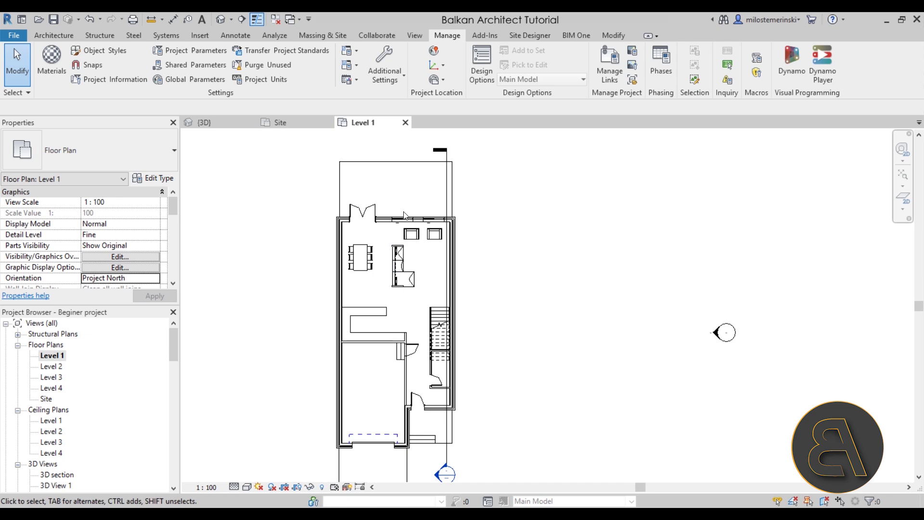
scroll(442, 443, up, 2)
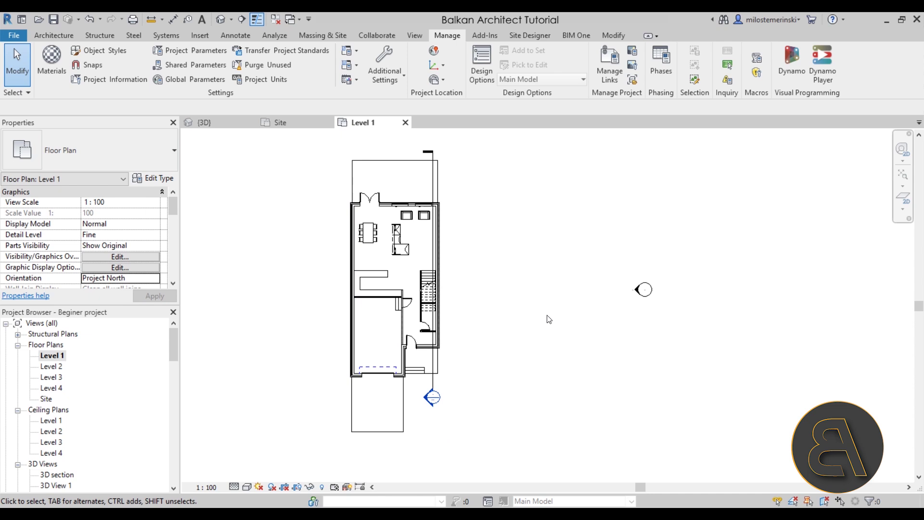
scroll(410, 240, up, 4)
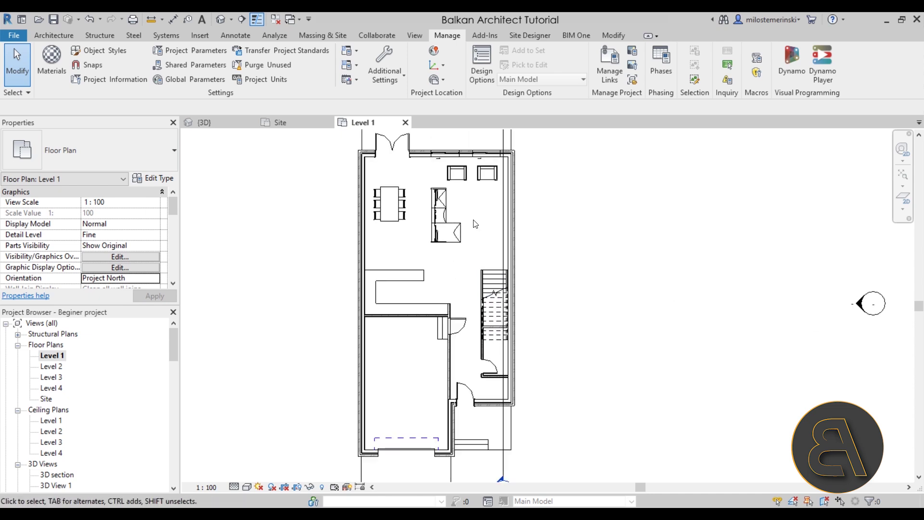
scroll(440, 303, down, 3)
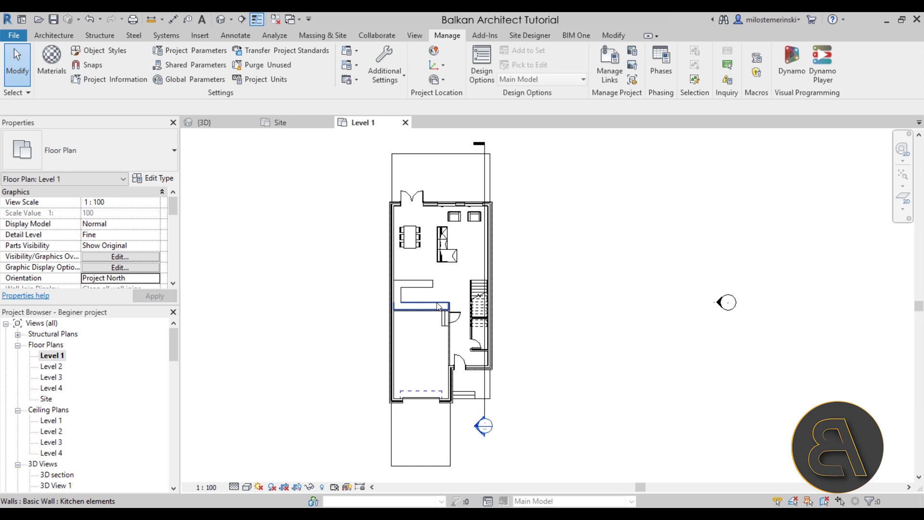
scroll(436, 308, down, 2)
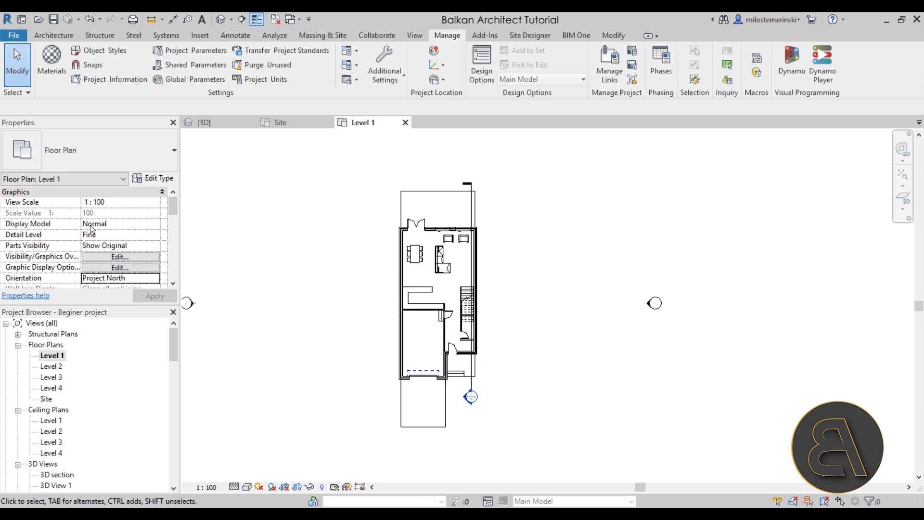
Step: Enable Crop View and Crop Region Visible for the Level 1 floor plan and select the crop region boundary
scroll(100, 233, down, 8)
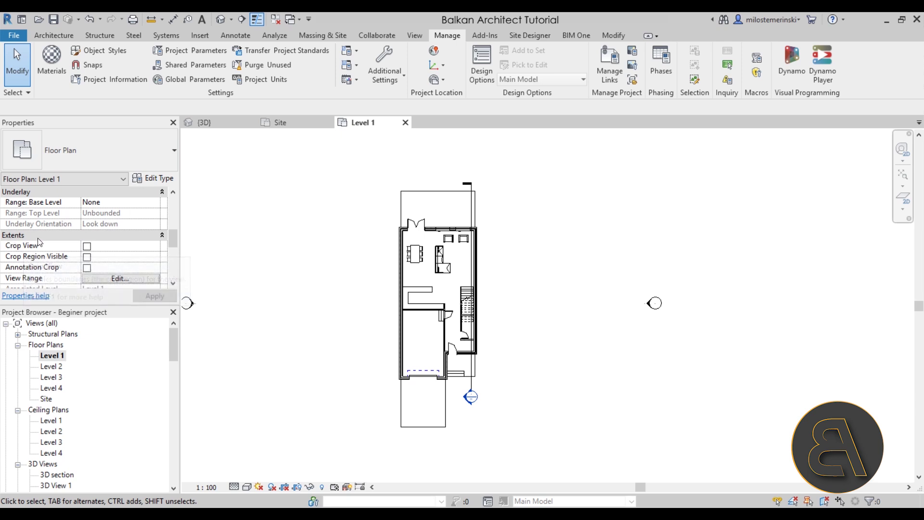
click(87, 246)
click(87, 257)
click(154, 295)
scroll(456, 260, down, 4)
click(454, 181)
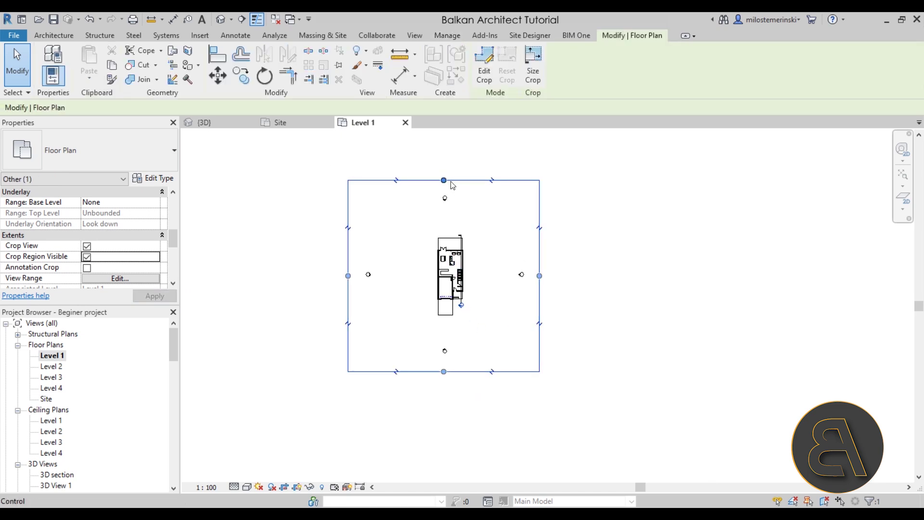
Step: Tighten all four sides of the Level 1 crop region closer around the house
drag(444, 181, 443, 216)
drag(444, 372, 443, 331)
drag(349, 273, 385, 273)
drag(540, 274, 504, 274)
scroll(480, 265, up, 3)
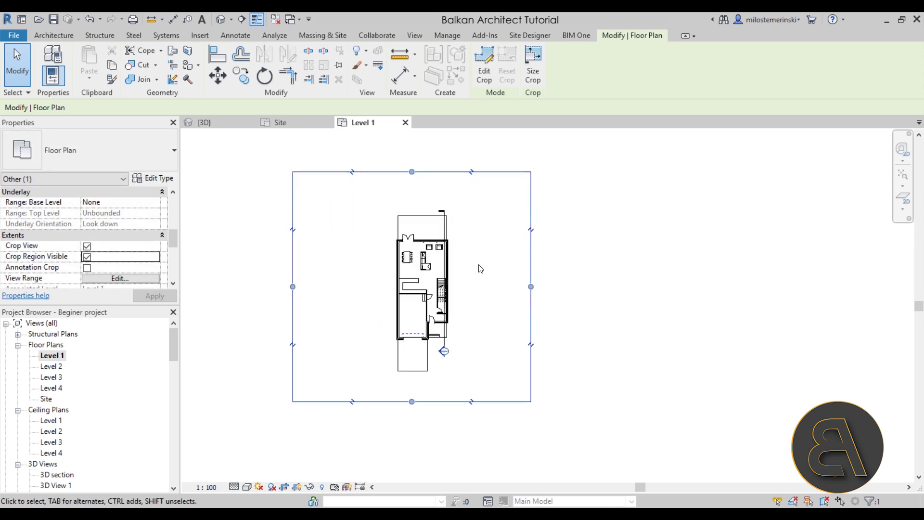
Step: Rotate the Level 1 crop region a quarter turn clockwise about its centre so the house lies horizontally
click(476, 212)
click(422, 173)
click(270, 80)
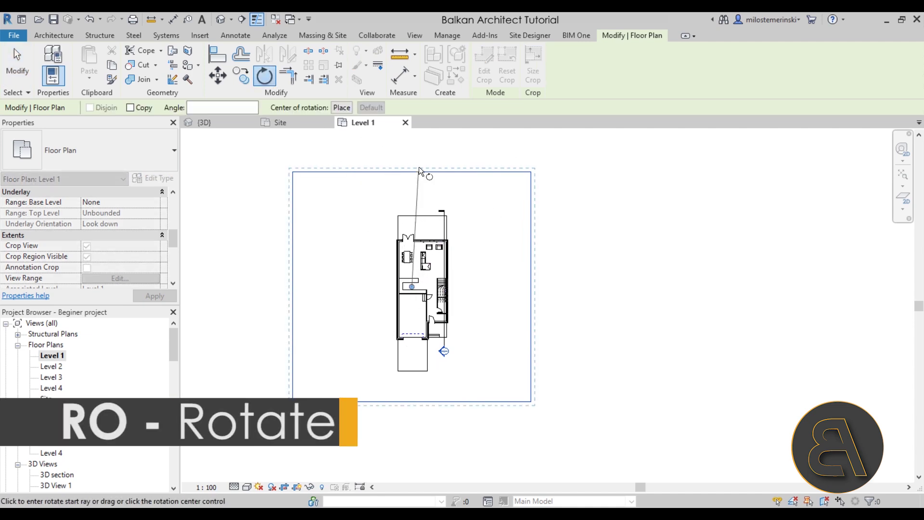
click(411, 145)
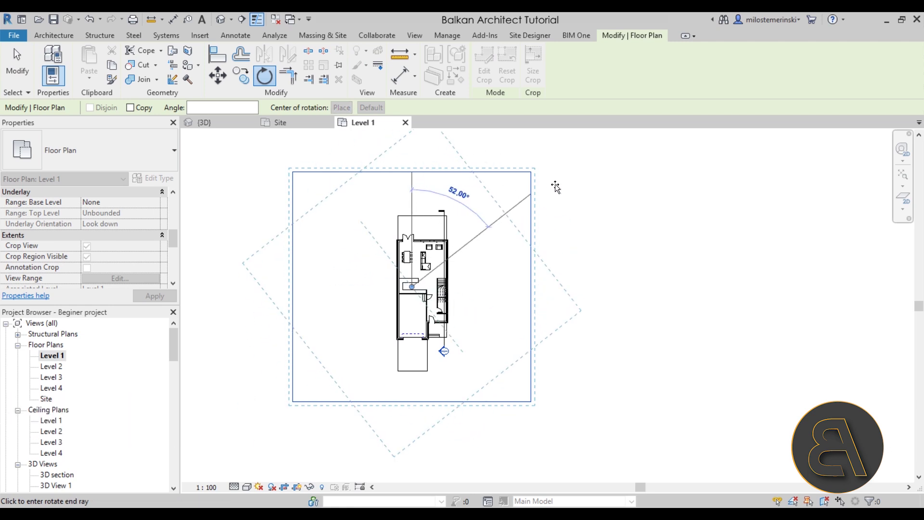
click(625, 283)
click(466, 343)
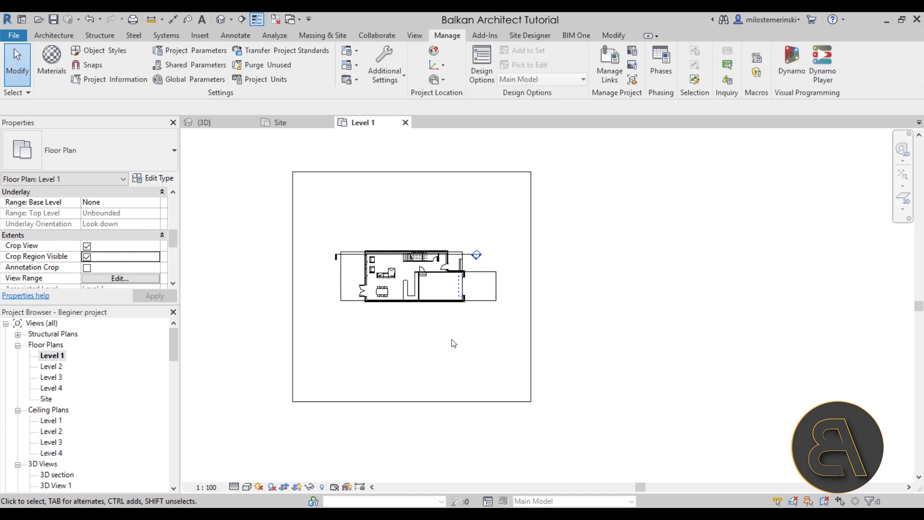
scroll(432, 310, up, 5)
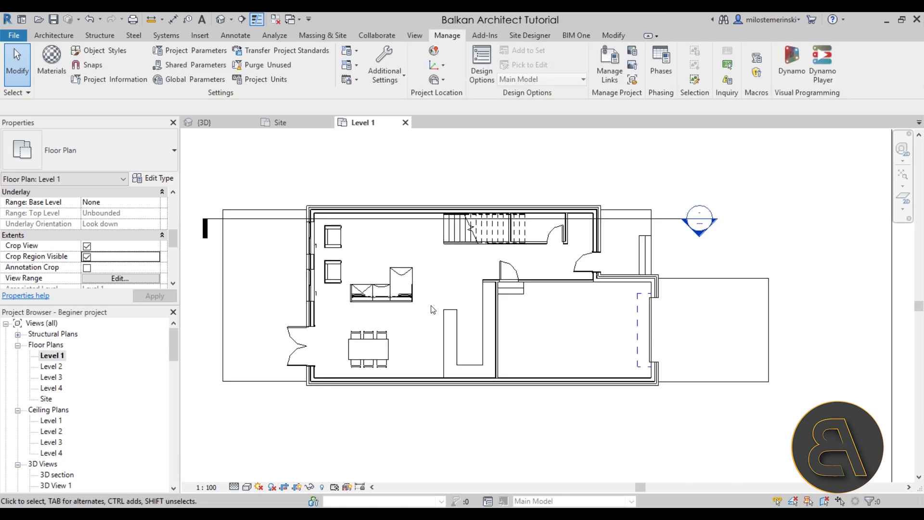
middle_drag(433, 309, 450, 298)
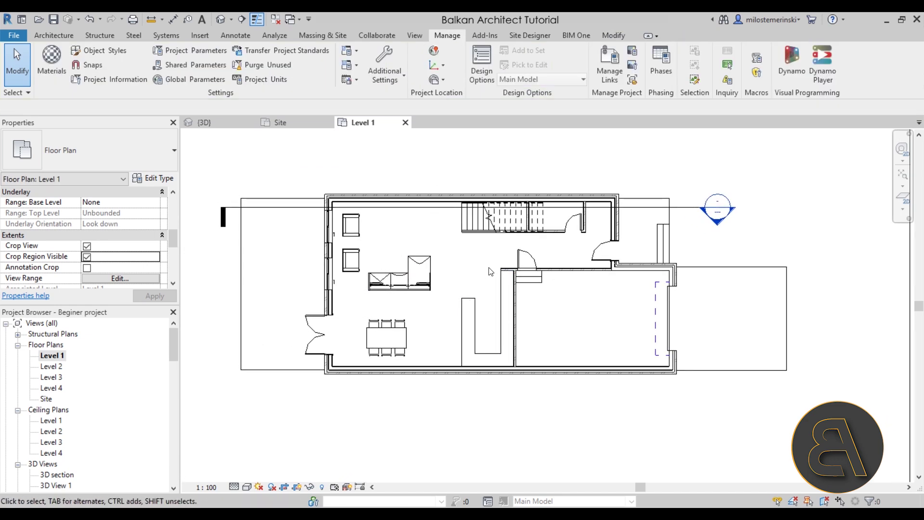
scroll(489, 271, down, 3)
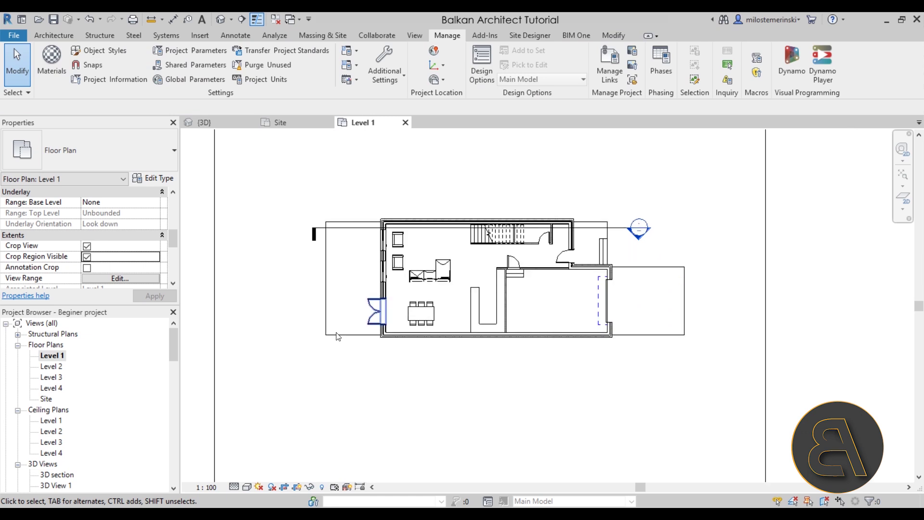
Step: Open the Level 2 floor plan and bring the house into view
double_click(54, 366)
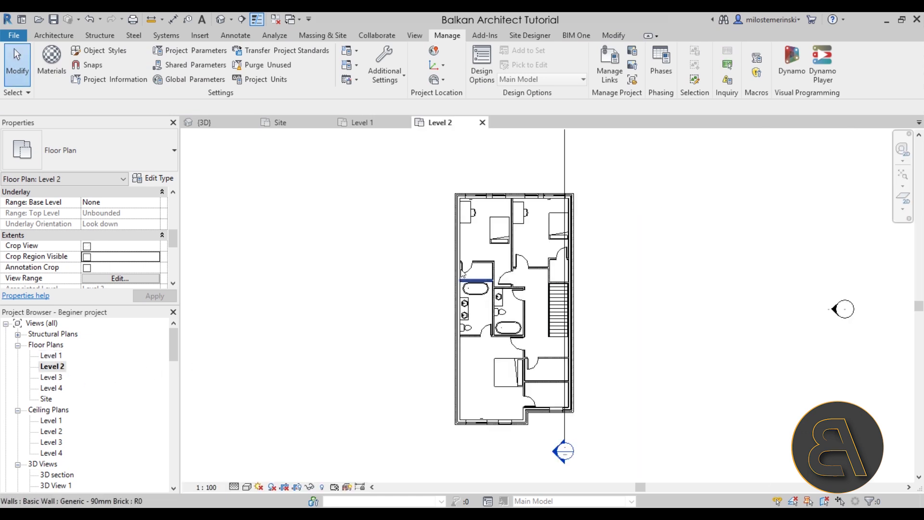
scroll(455, 300, up, 2)
scroll(520, 280, up, 2)
middle_drag(551, 284, 485, 288)
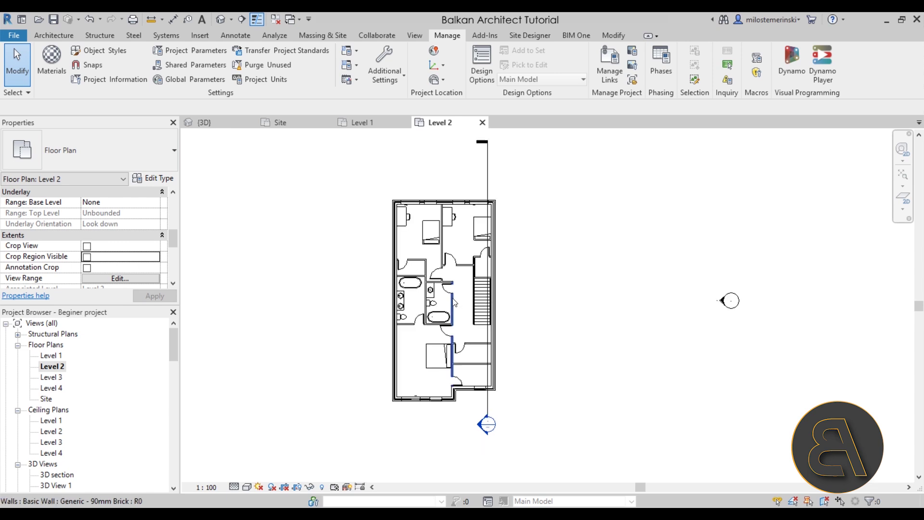
Step: Compare the orientation of the Level 1 floor plan with that of the Level 2 floor plan
key(ctrl+Tab)
scroll(556, 242, down, 3)
scroll(487, 300, up, 4)
scroll(488, 299, up, 3)
click(447, 124)
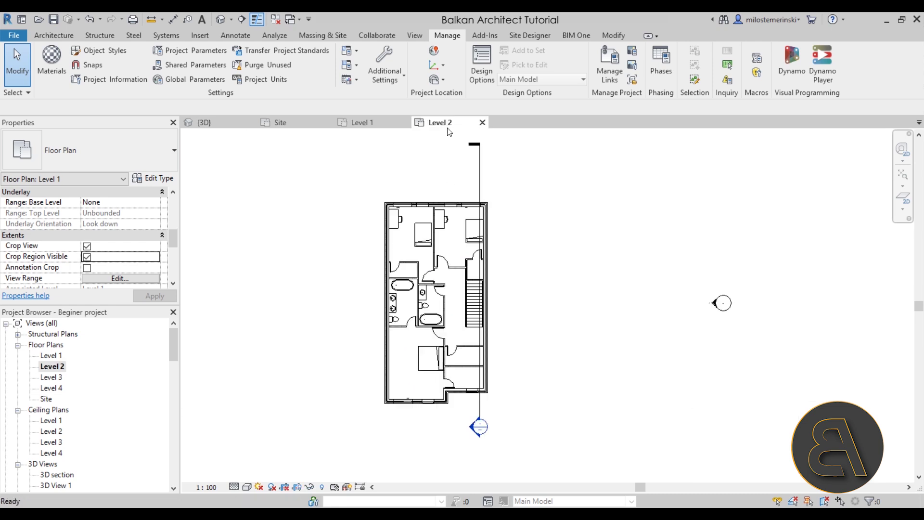
click(370, 126)
scroll(426, 351, up, 3)
middle_drag(412, 356, 426, 351)
scroll(418, 343, down, 3)
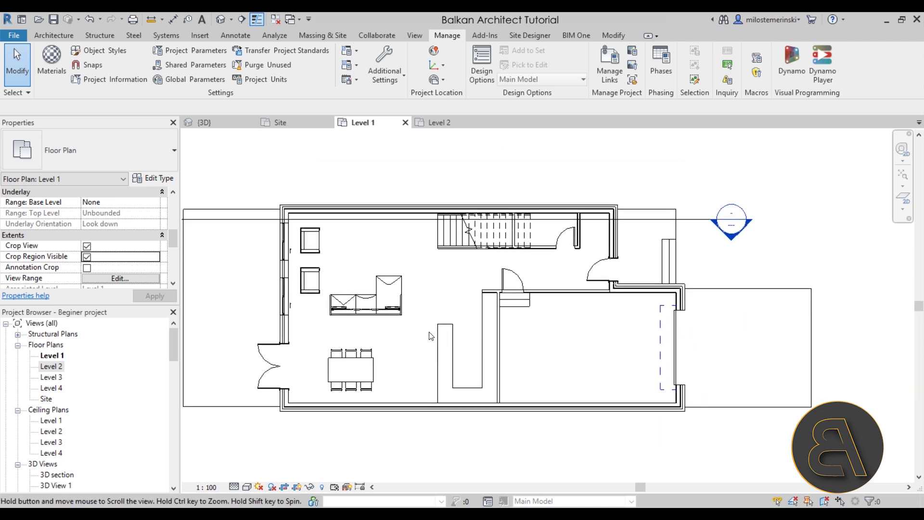
scroll(431, 336, up, 3)
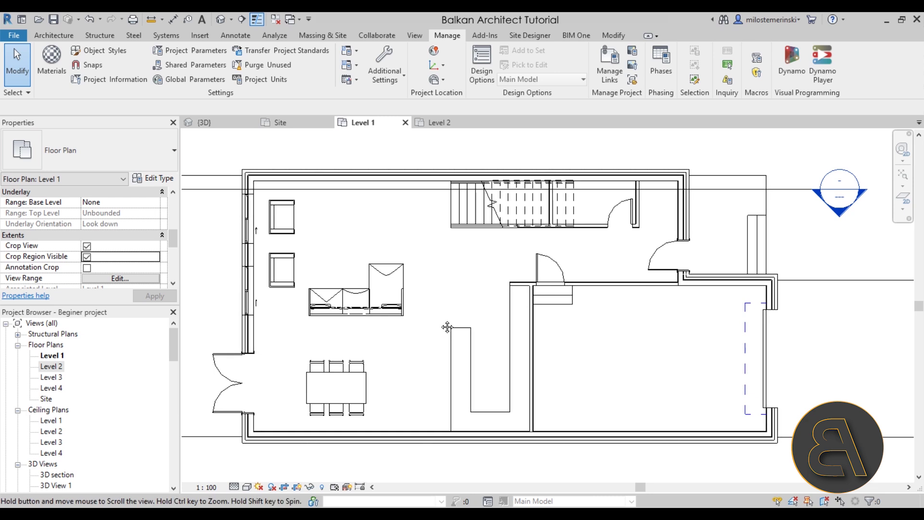
Step: Return to the Site plan and check the view's Orientation property
click(296, 121)
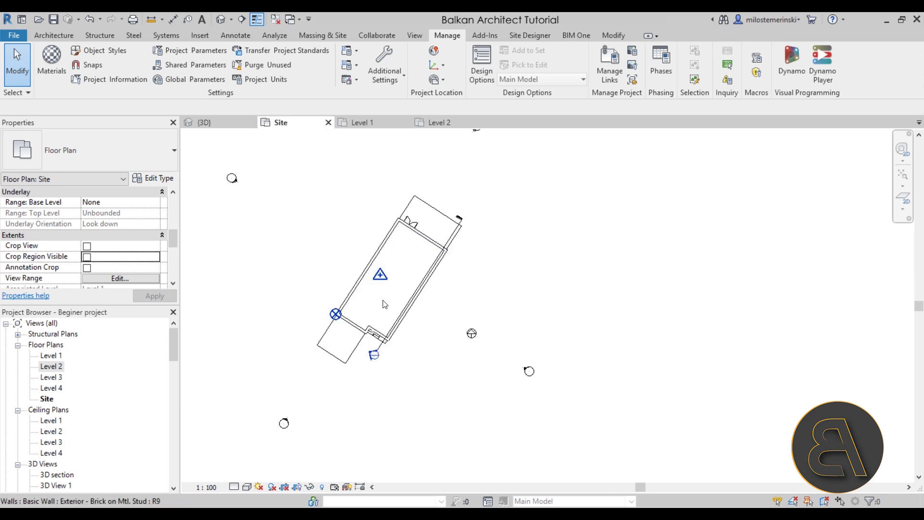
scroll(419, 319, up, 2)
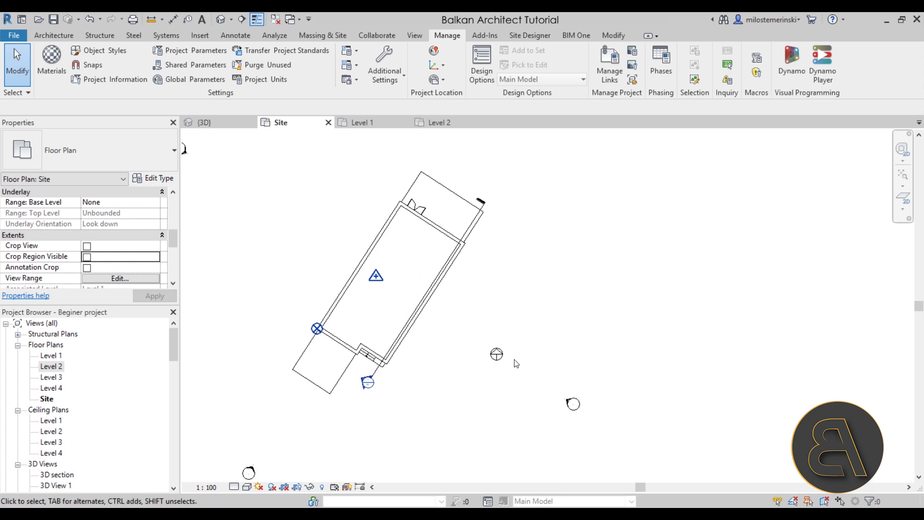
scroll(135, 260, up, 5)
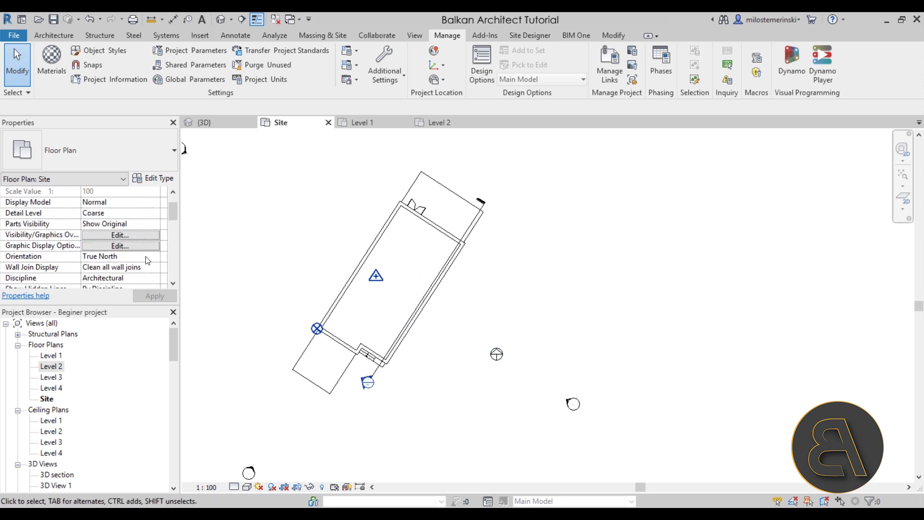
scroll(156, 252, down, 1)
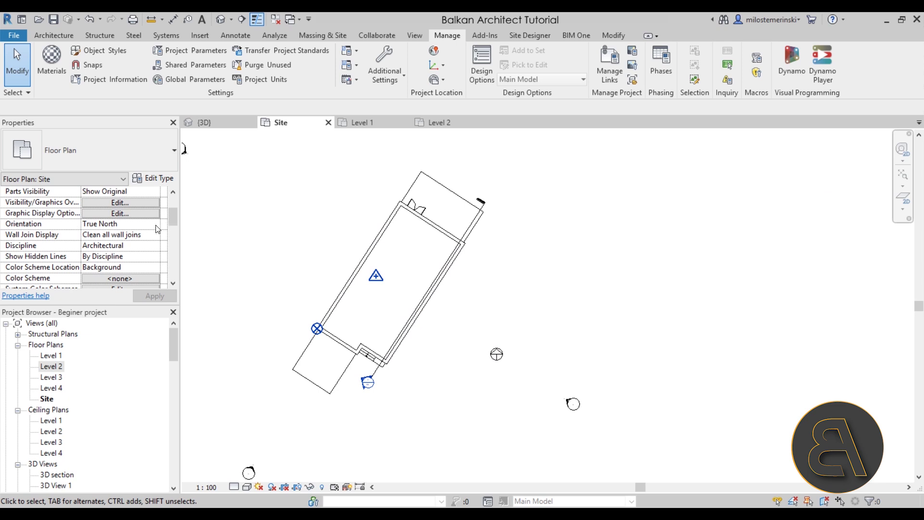
Step: Switch the Site view orientation to Project North and back to True North
click(124, 224)
click(100, 239)
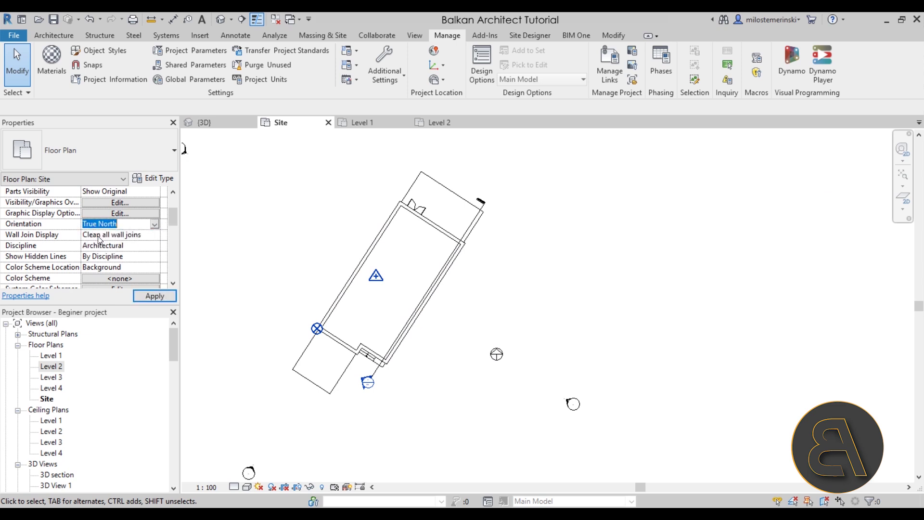
click(157, 296)
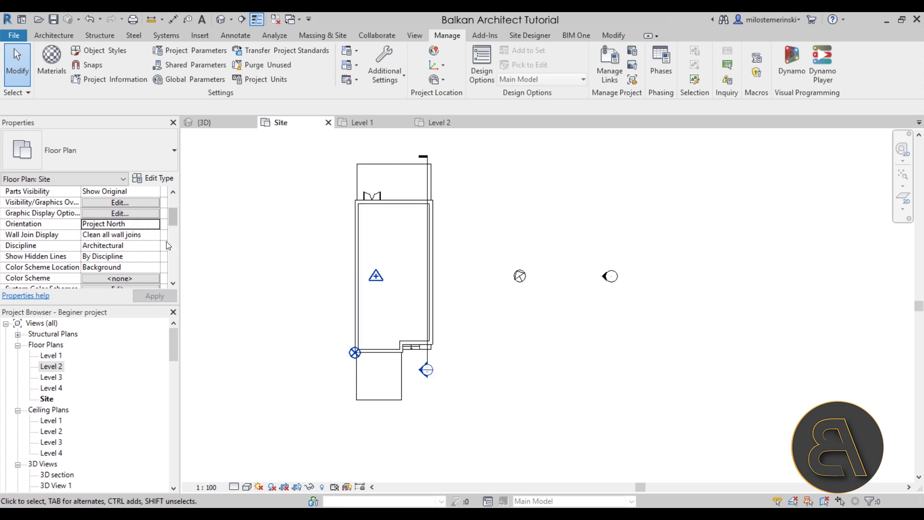
click(155, 225)
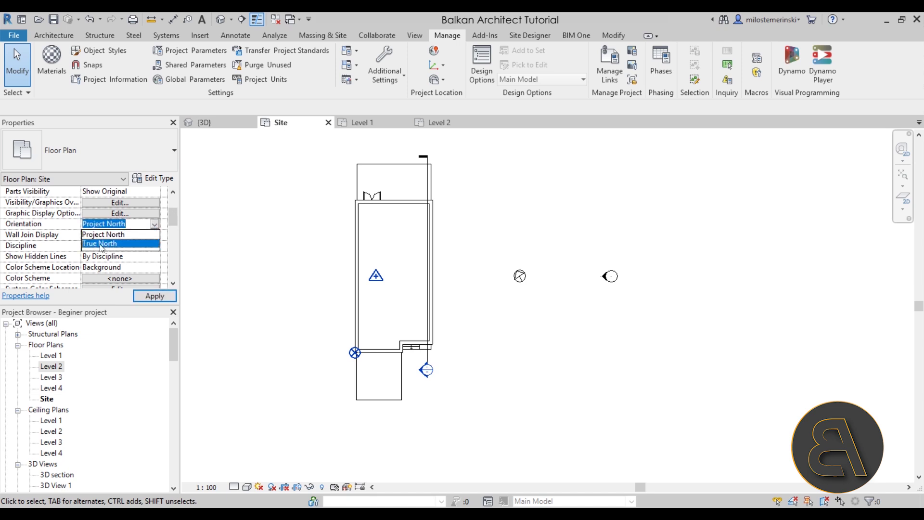
click(100, 241)
click(145, 297)
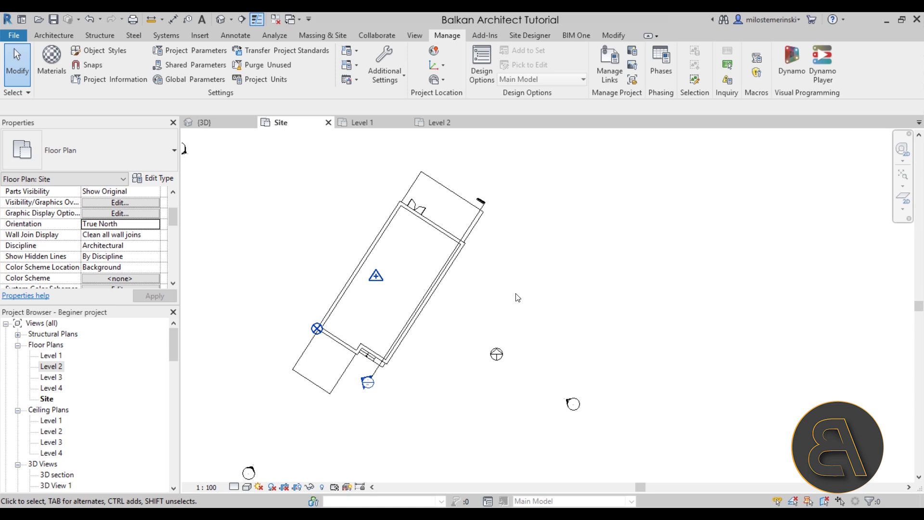
middle_drag(438, 308, 466, 326)
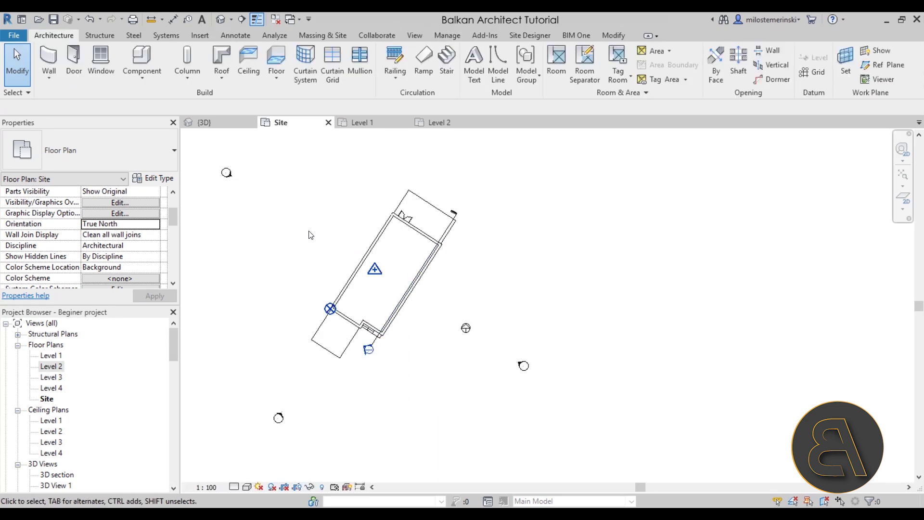
Step: Rotate the Level 1 crop region counterclockwise so the house sits at a slant within the view
click(371, 123)
click(372, 179)
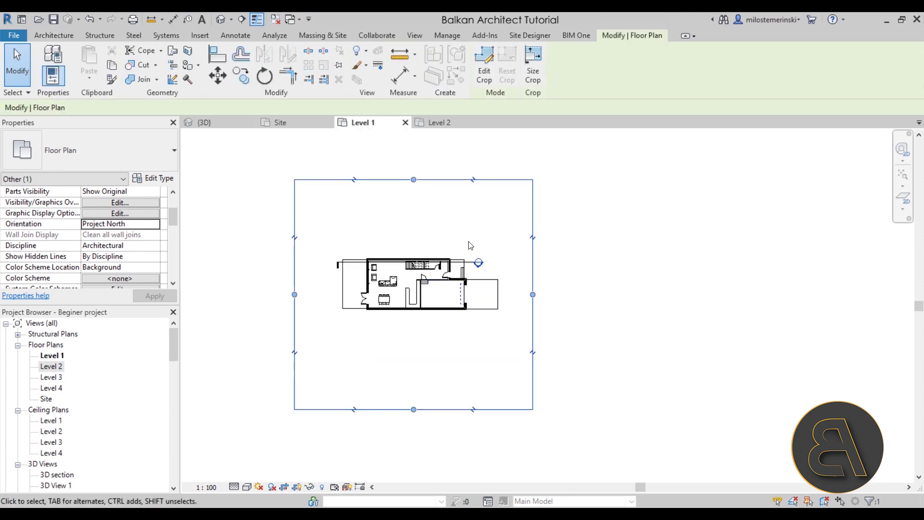
click(265, 76)
click(532, 293)
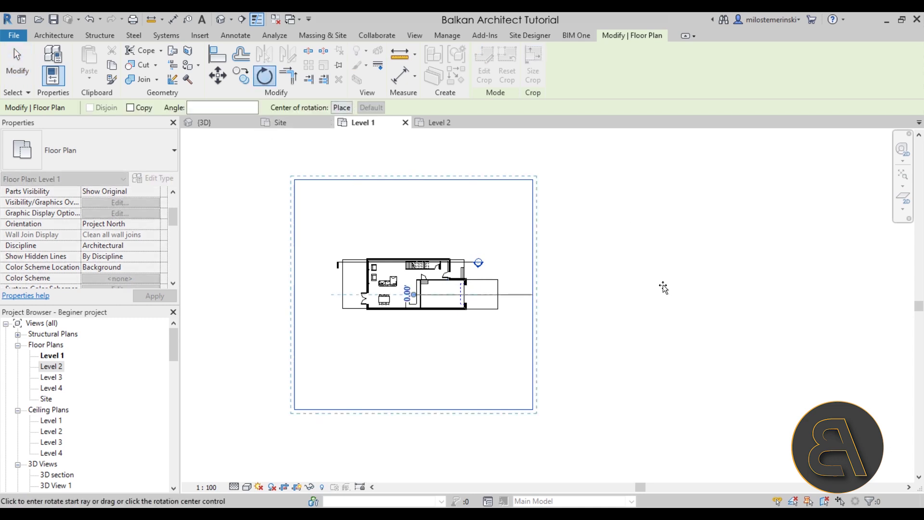
click(578, 186)
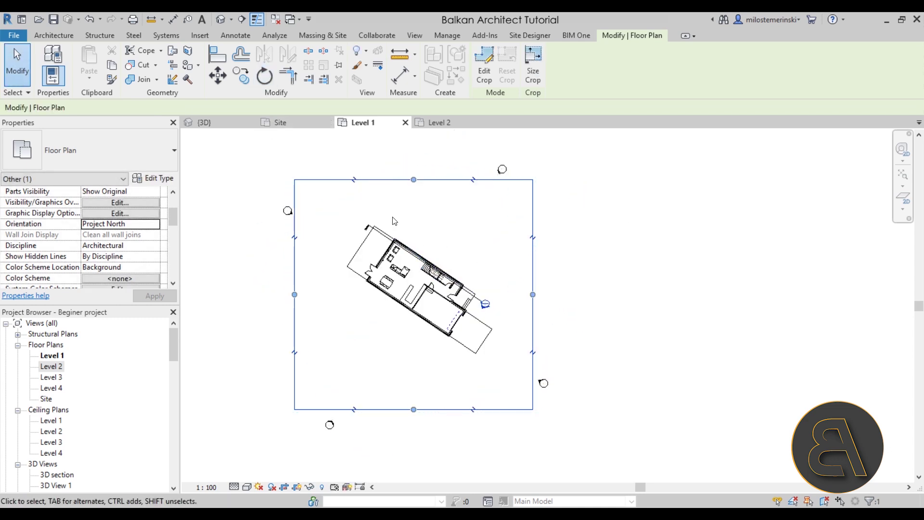
click(450, 250)
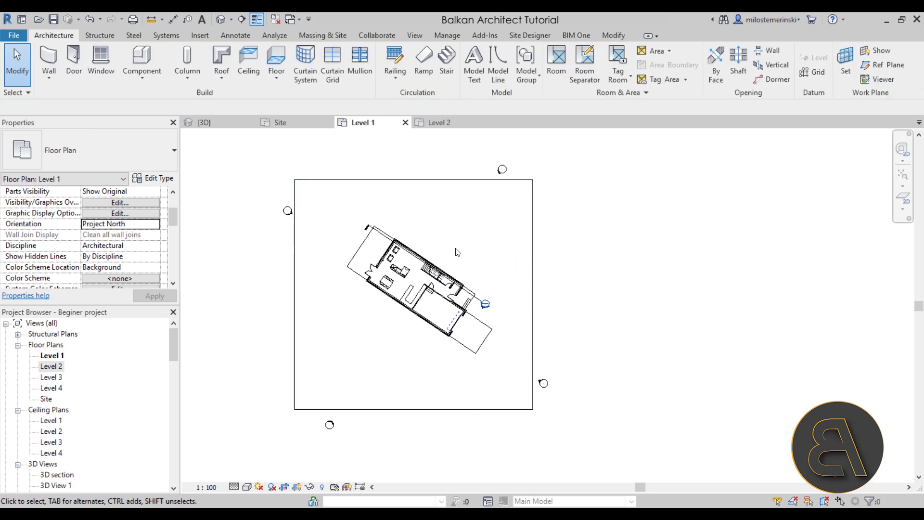
Step: Place a short 2.5mm Arial sample text note just above the house in the Level 1 plan
scroll(428, 235, up, 2)
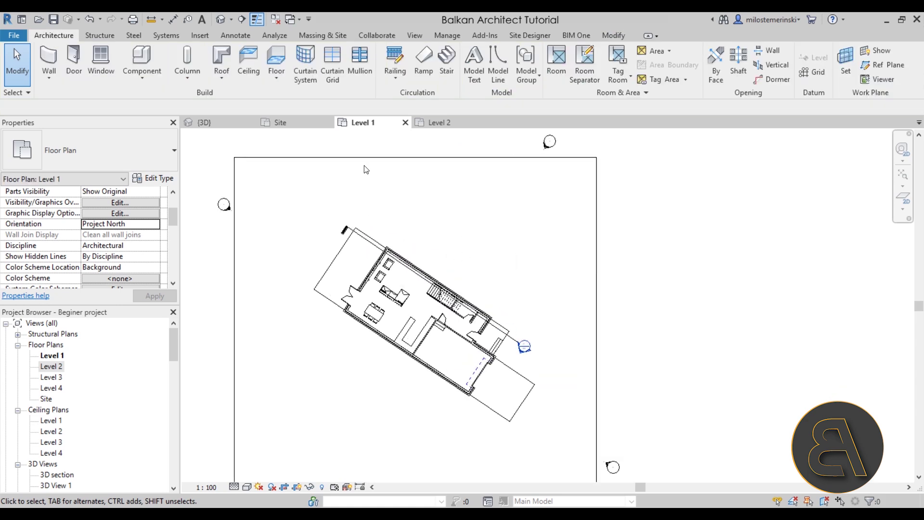
click(229, 35)
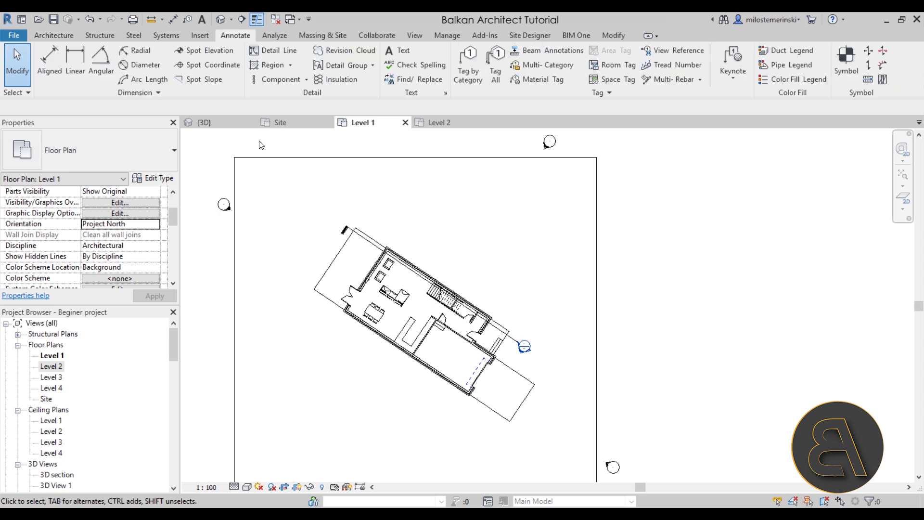
click(416, 229)
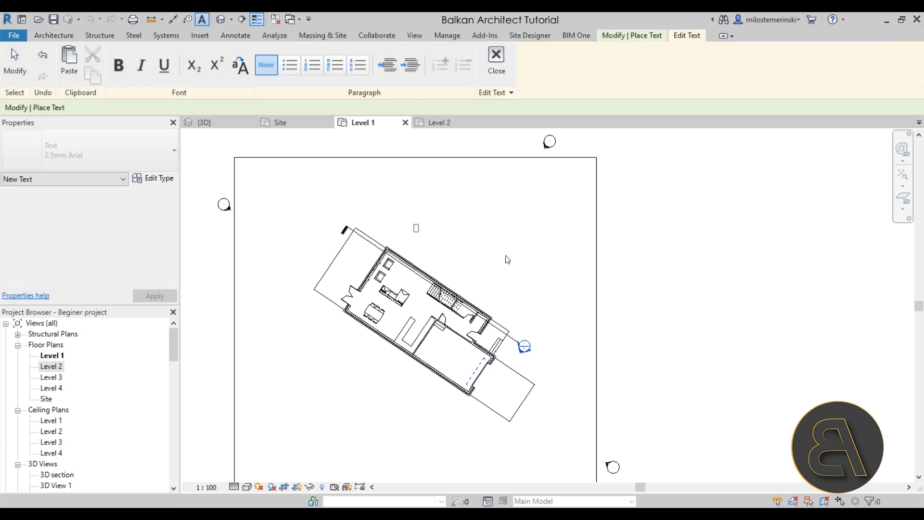
click(507, 259)
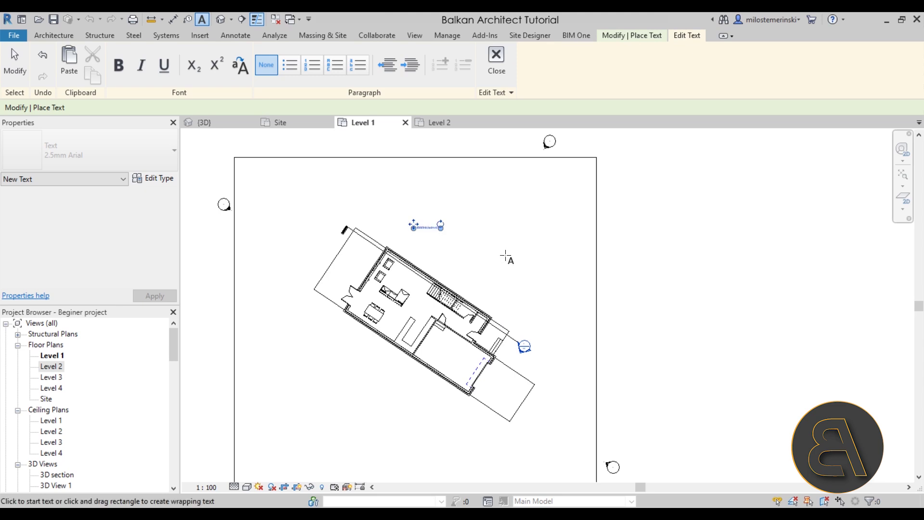
key(Escape)
scroll(429, 238, up, 3)
scroll(482, 243, down, 3)
scroll(496, 248, down, 2)
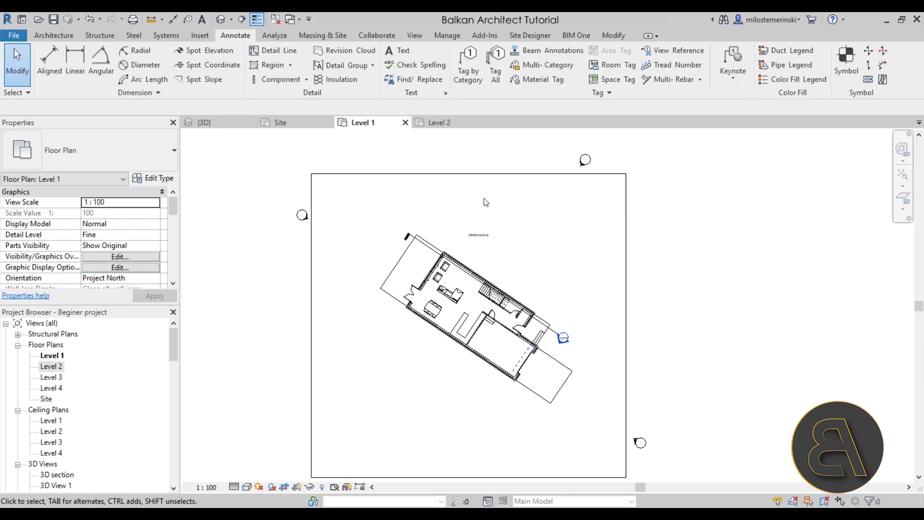
Step: Rotate the Level 1 crop region clockwise about its centre with the text note in place
click(312, 190)
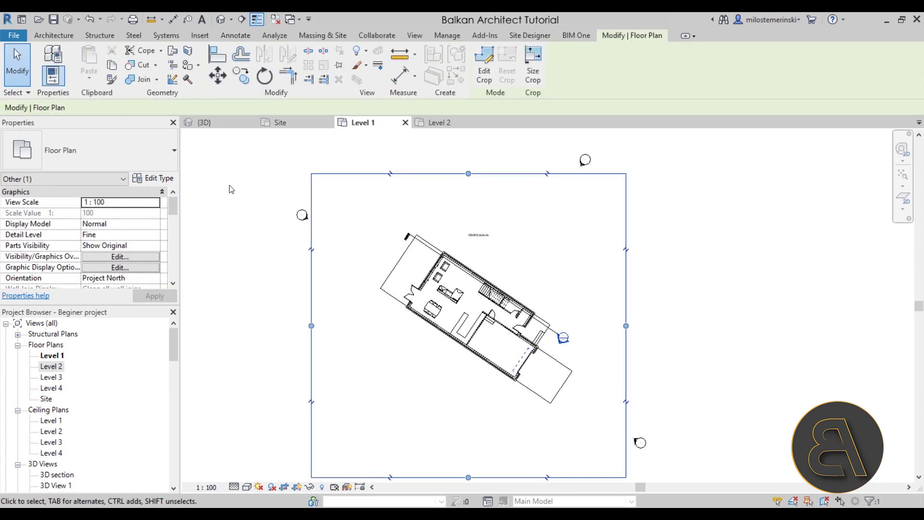
click(477, 148)
click(702, 165)
scroll(396, 288, up, 2)
key(Escape)
Step: Select the text note and examine its angle relative to the rotated Level 1 plan
scroll(399, 288, up, 3)
click(392, 175)
scroll(421, 266, down, 3)
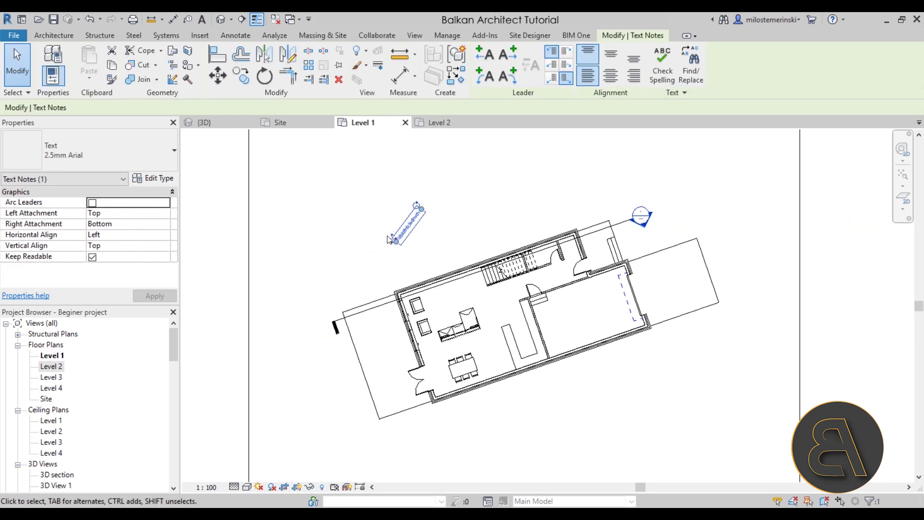
scroll(419, 258, down, 2)
scroll(418, 256, down, 1)
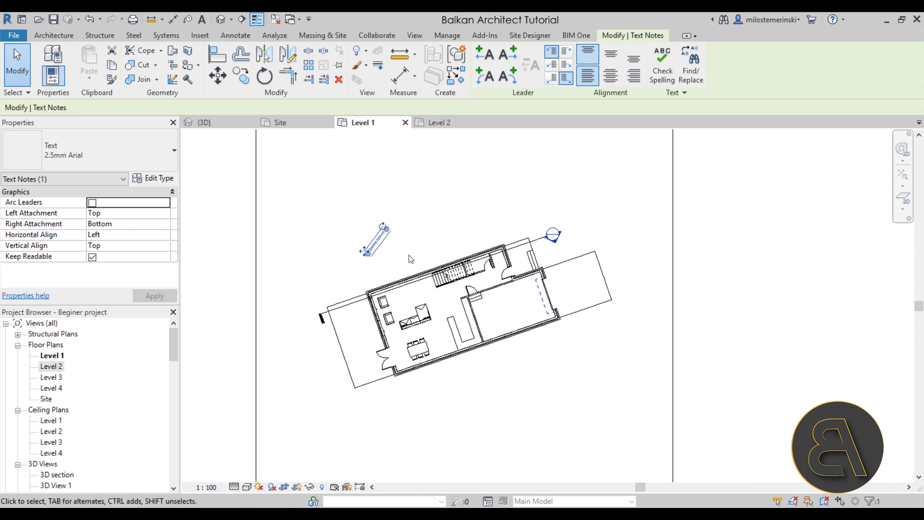
click(409, 258)
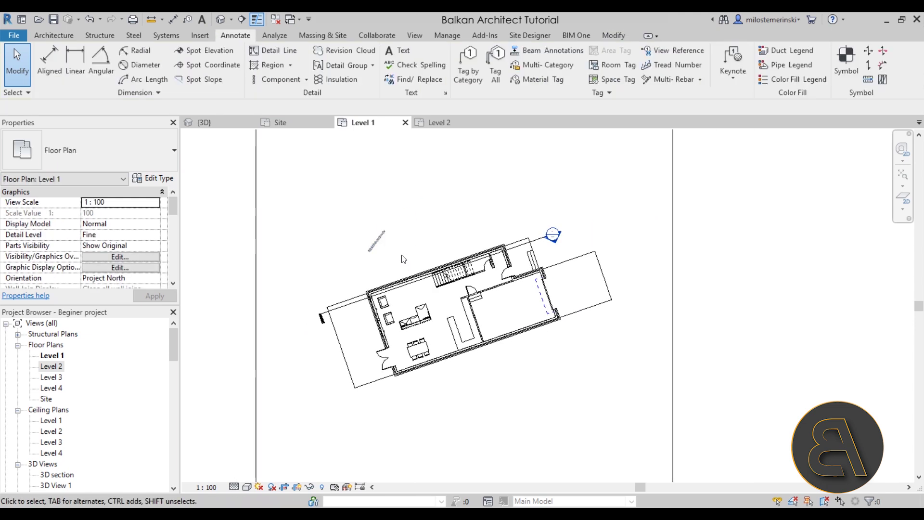
scroll(427, 244, down, 2)
scroll(368, 265, up, 2)
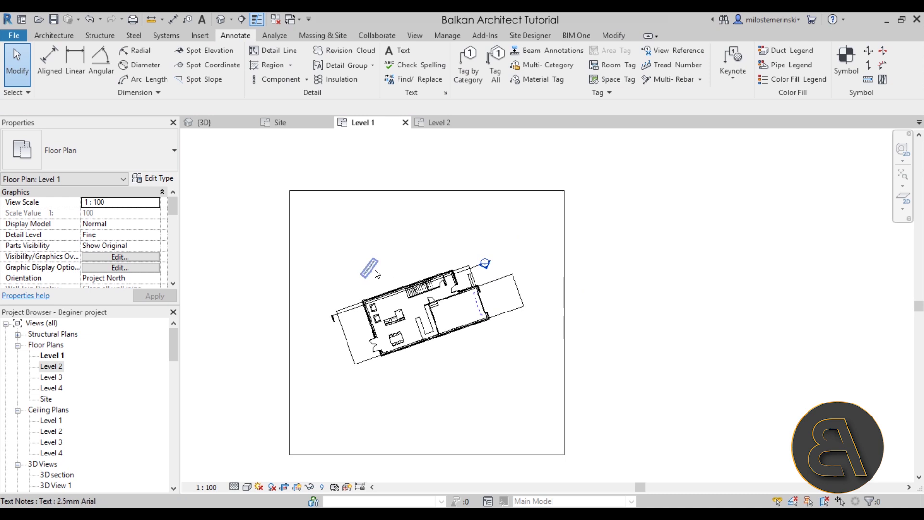
Step: Raise the Level 1 crop region's upper edge slightly and open the crop boundary for sketch editing
scroll(357, 214, down, 2)
scroll(369, 216, up, 3)
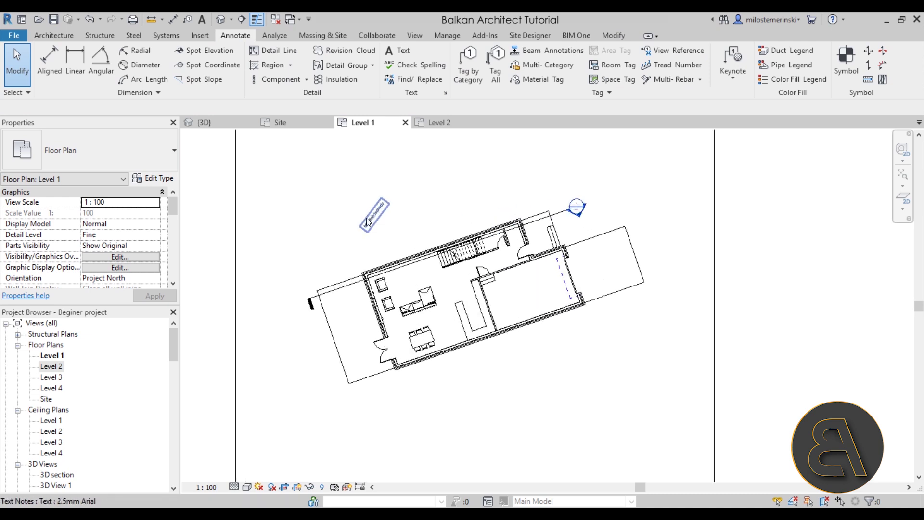
scroll(369, 215, down, 3)
middle_drag(398, 258, 375, 243)
click(352, 168)
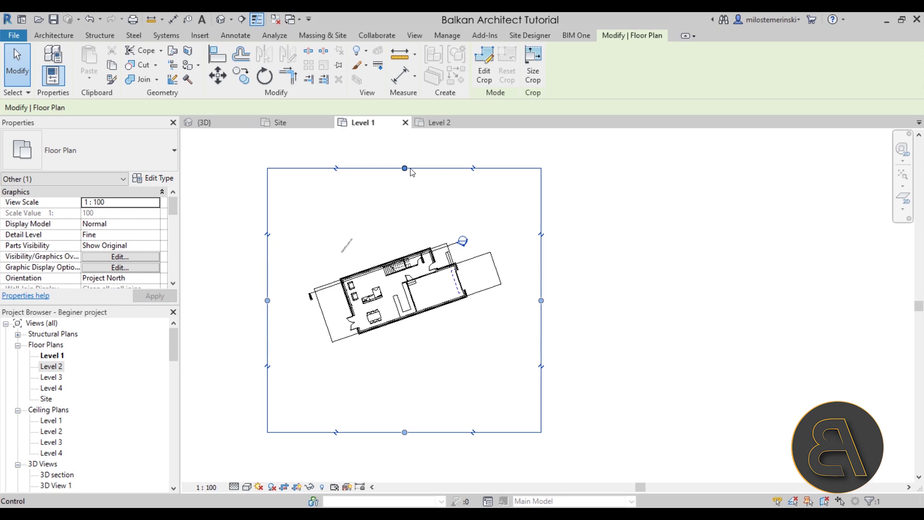
drag(404, 168, 268, 164)
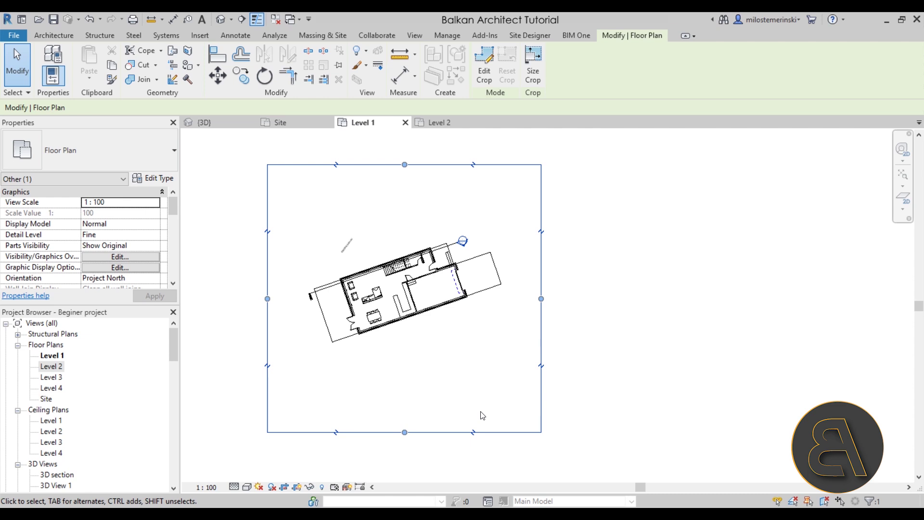
scroll(481, 395, down, 1)
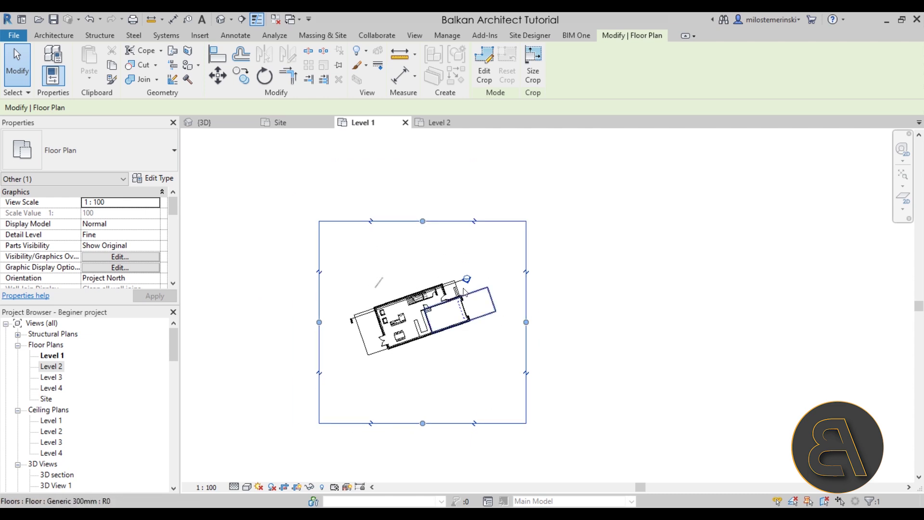
scroll(398, 339, up, 1)
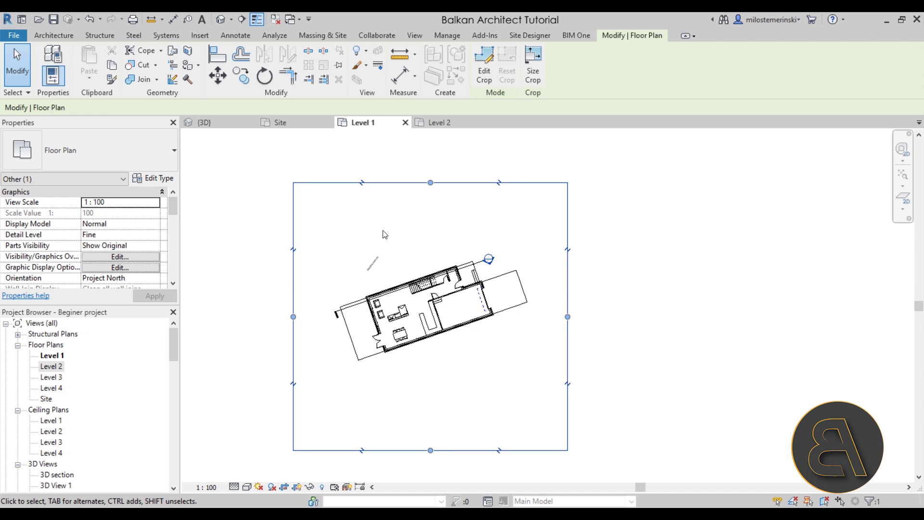
click(478, 83)
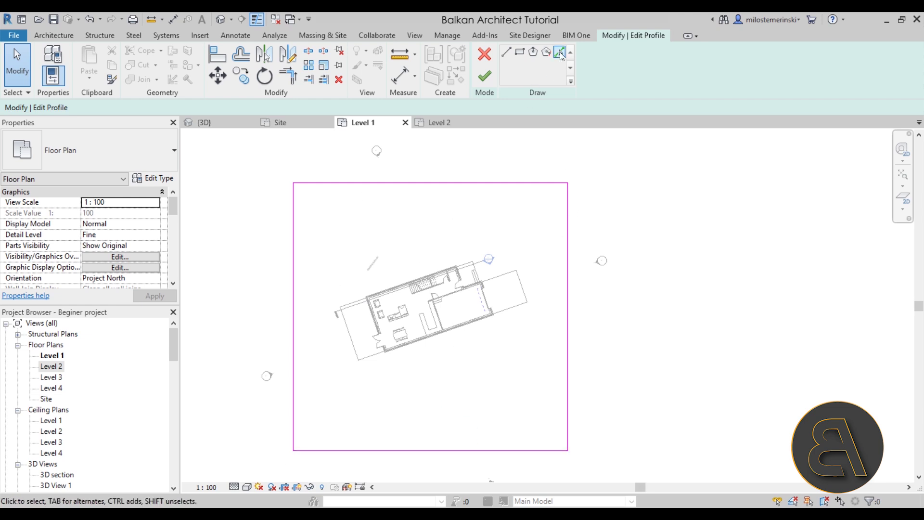
click(560, 52)
scroll(365, 298, up, 5)
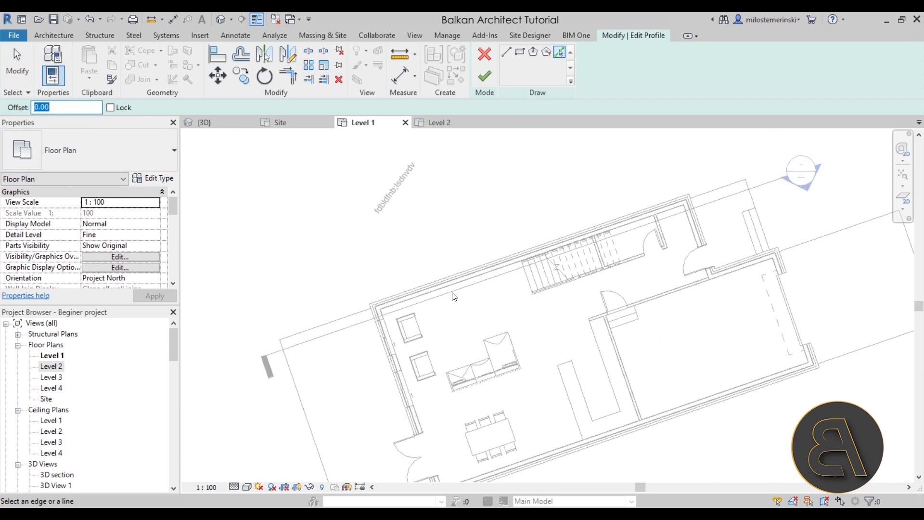
scroll(455, 297, down, 3)
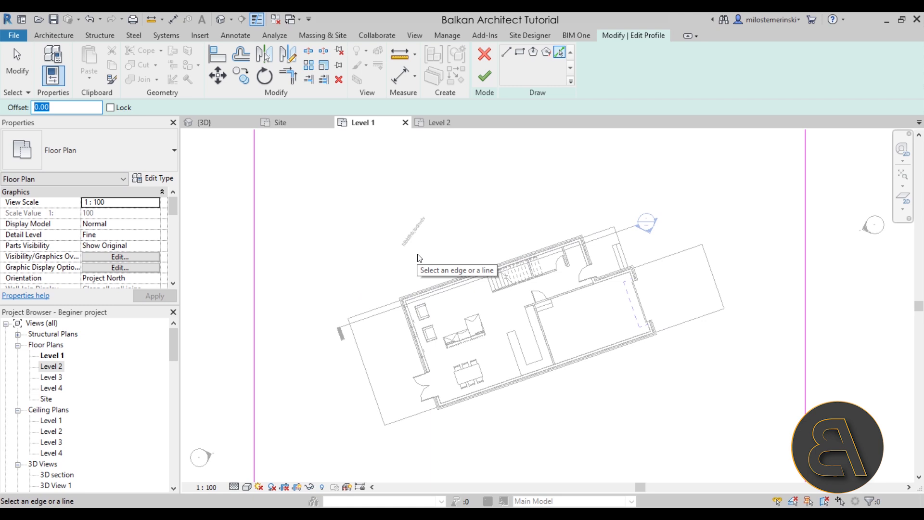
click(506, 52)
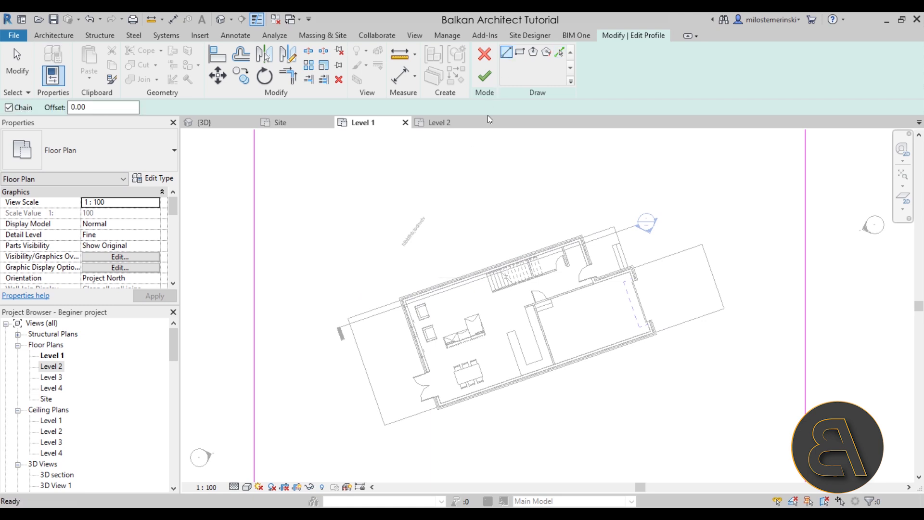
click(404, 313)
key(Escape)
key(Escape)
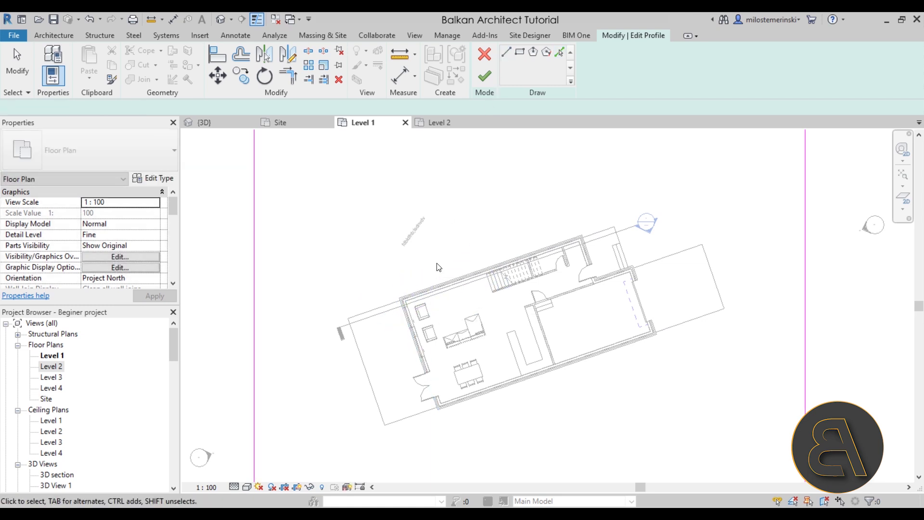
Step: Set the Pick Lines offset to 300 and add a crop boundary line outside the house's upper long wall
click(557, 52)
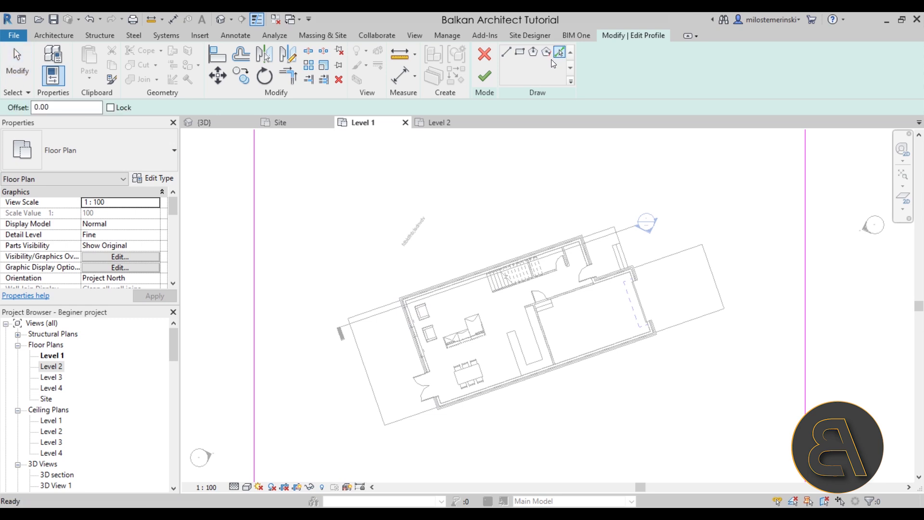
double_click(42, 107)
text(300.00)
scroll(475, 276, up, 3)
scroll(475, 276, down, 2)
click(477, 273)
scroll(491, 289, down, 2)
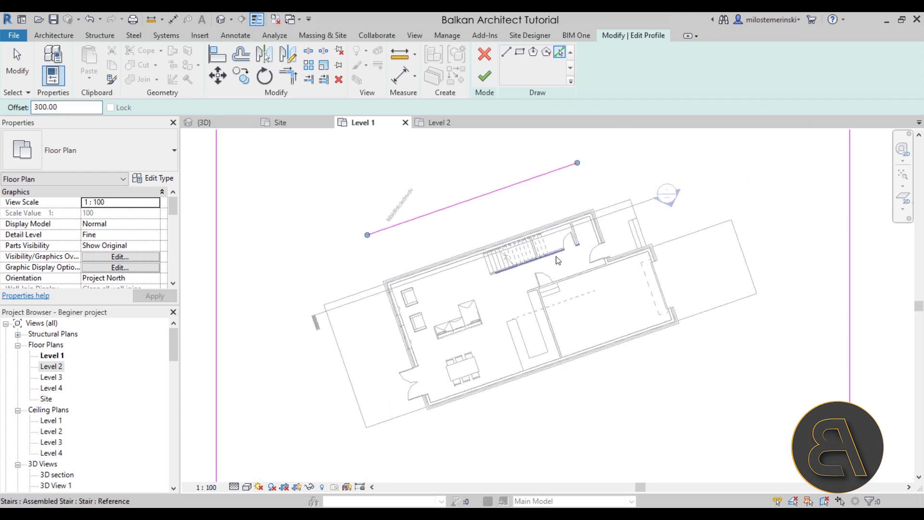
Step: Add boundary lines offset 300 outward from the outer edges of both end slabs and from the house's lower long wall
scroll(514, 314, up, 2)
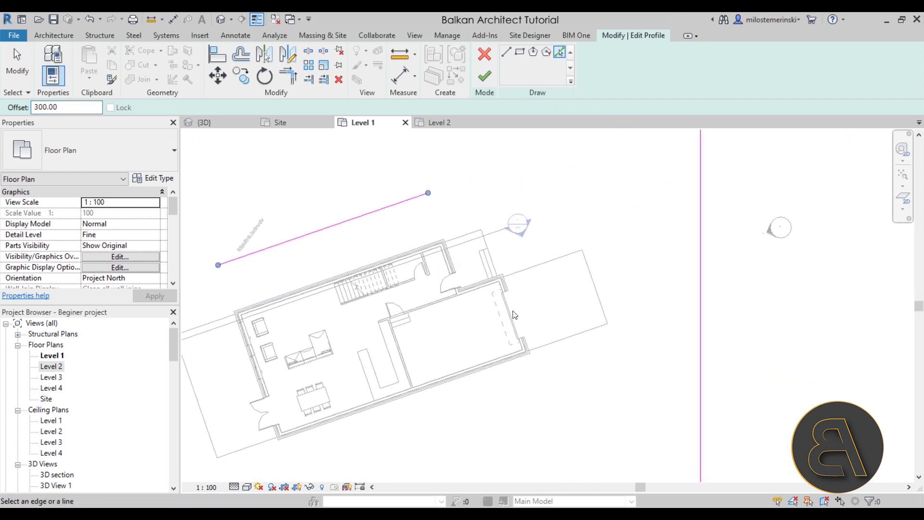
click(606, 286)
scroll(606, 287, down, 4)
scroll(449, 314, up, 3)
click(438, 313)
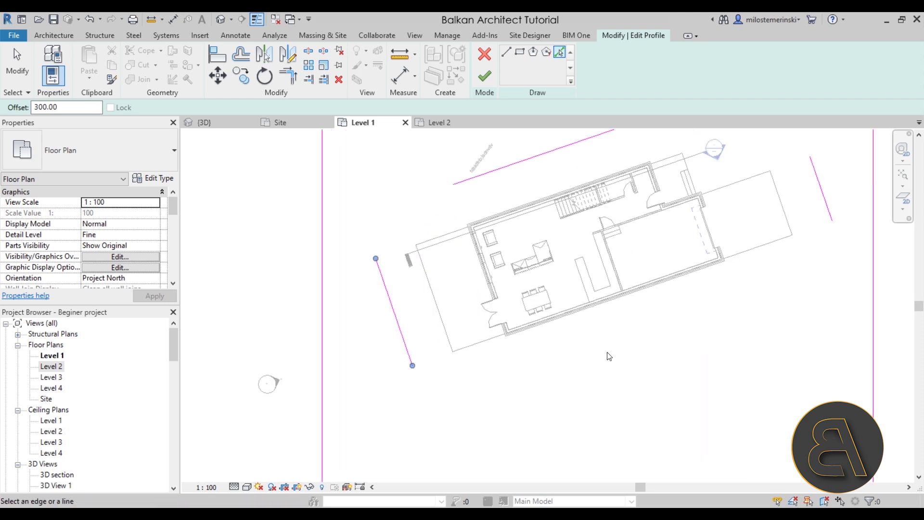
click(563, 327)
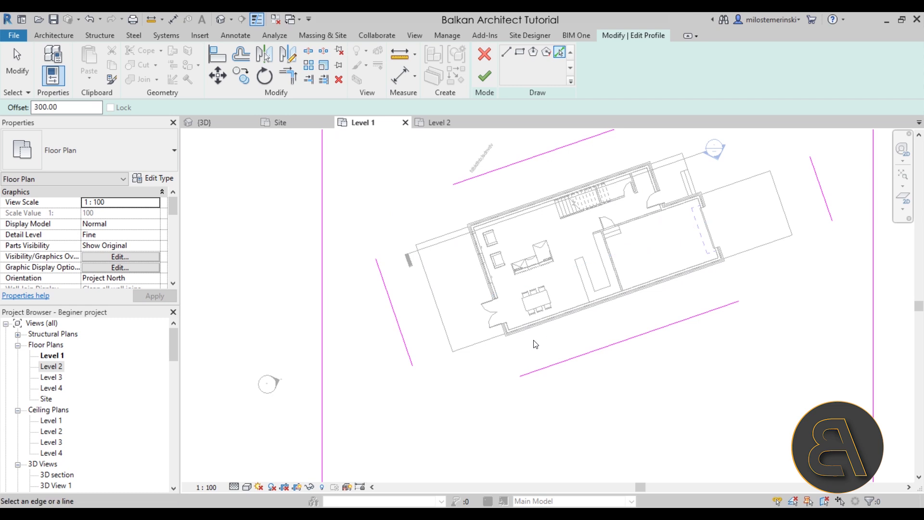
key(Escape)
middle_drag(516, 342, 516, 328)
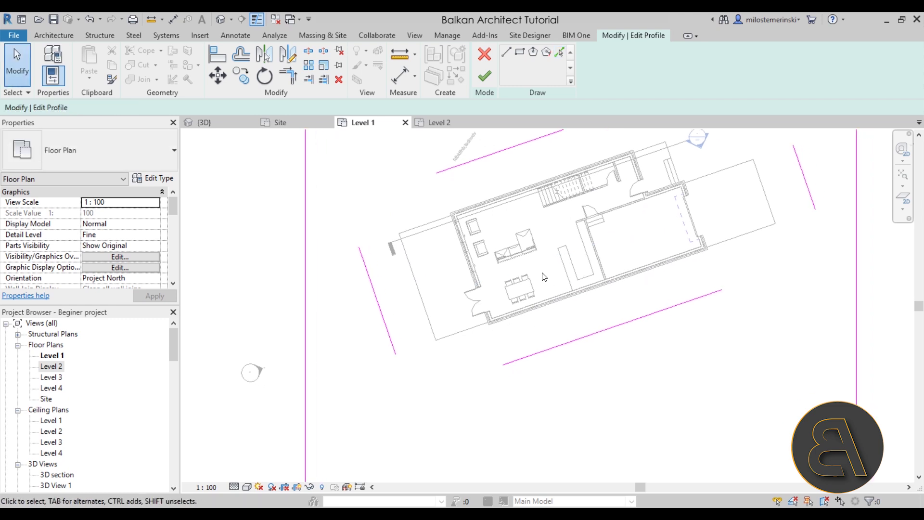
Step: Trim and extend the four offset lines to corners, forming a closed slanted rectangle around the house
scroll(479, 297, down, 5)
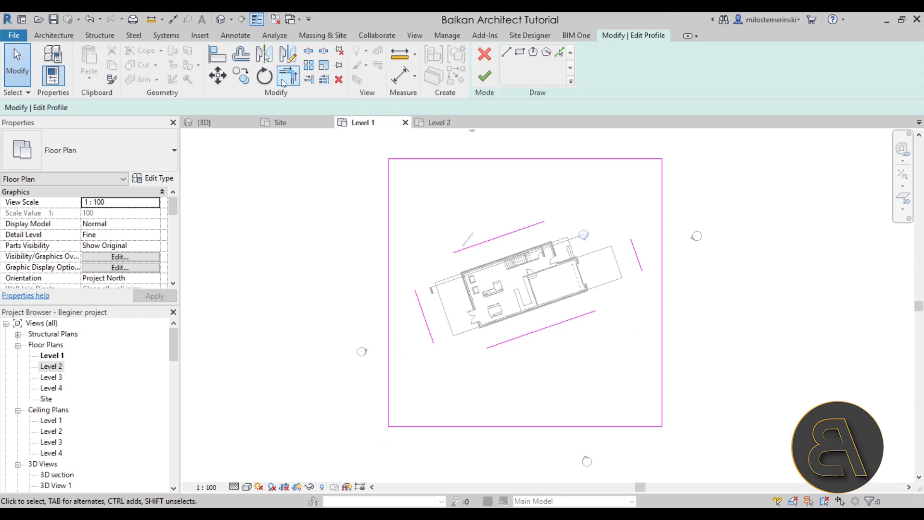
click(281, 79)
click(467, 248)
click(423, 302)
click(423, 313)
click(512, 340)
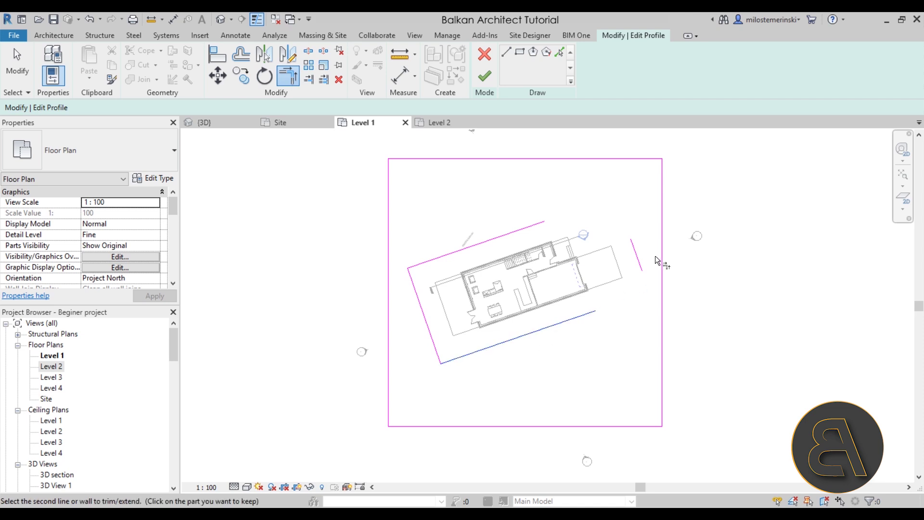
click(638, 258)
click(524, 227)
click(523, 226)
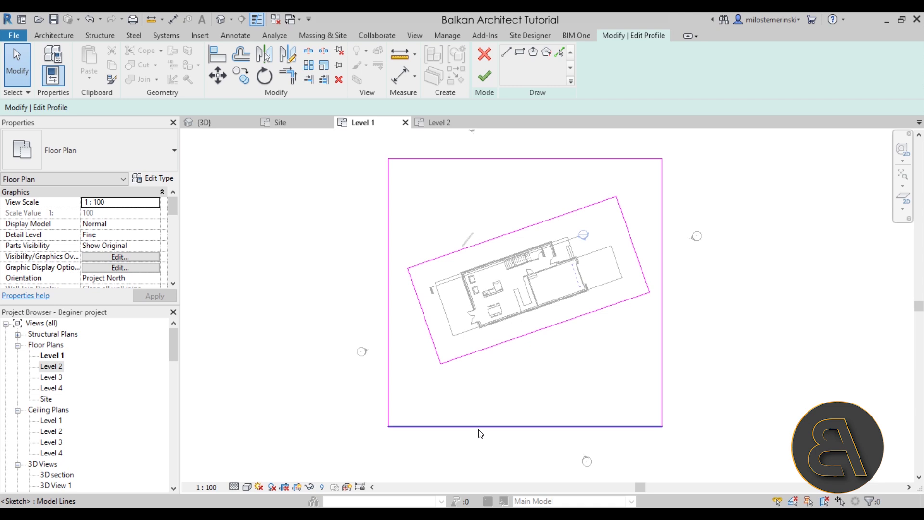
Step: Delete the original square crop boundary as a whole chain and finish the crop sketch
key(Tab)
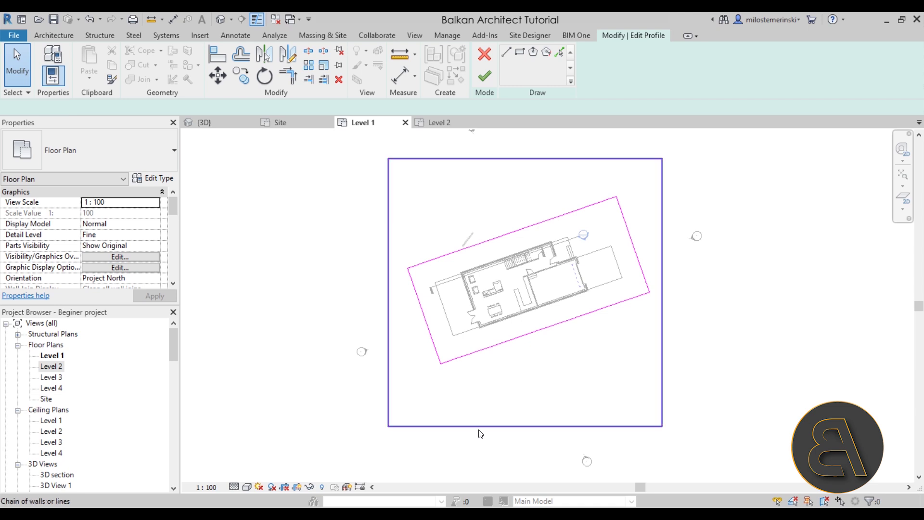
click(480, 433)
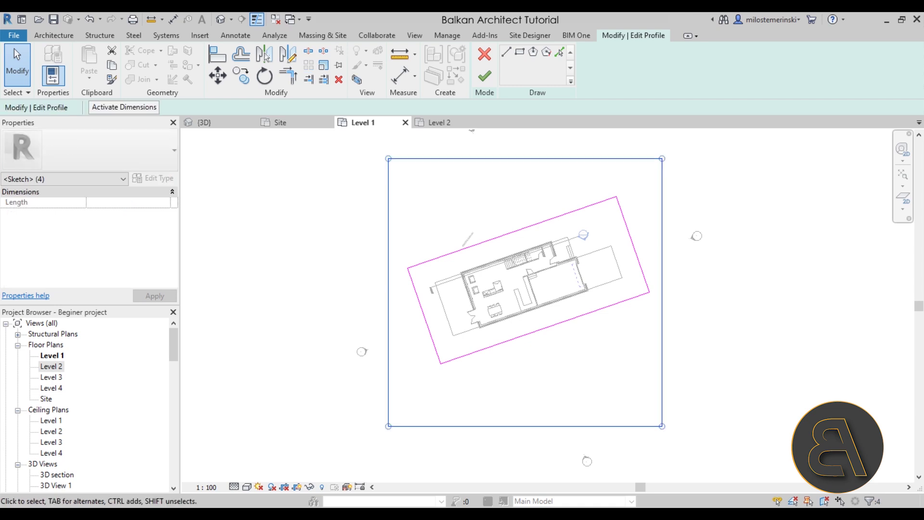
click(587, 401)
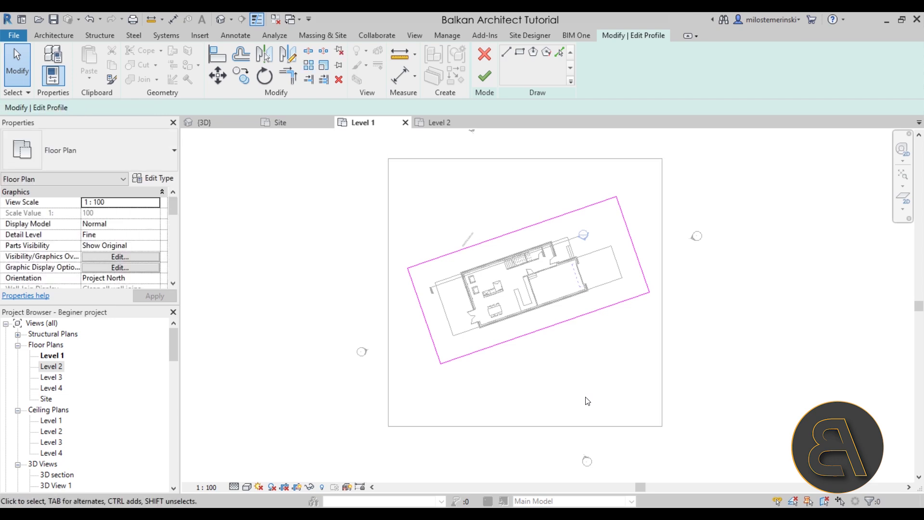
click(487, 79)
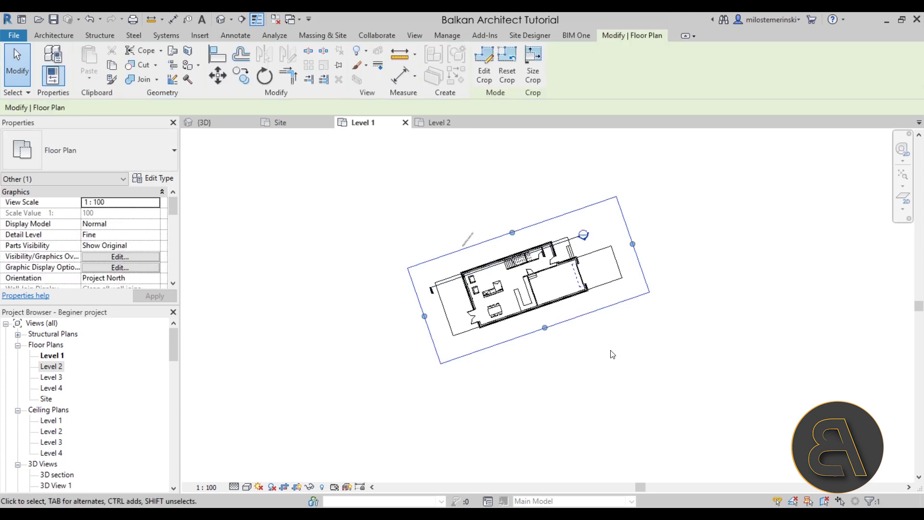
Step: Stretch the slanted crop region's lower edge a little farther away from the house and deselect the region
click(562, 322)
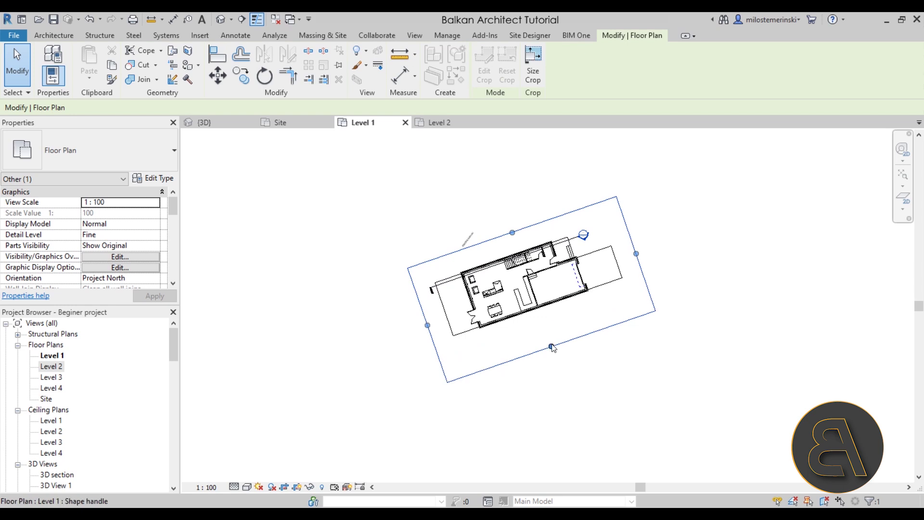
click(567, 345)
scroll(475, 233, up, 2)
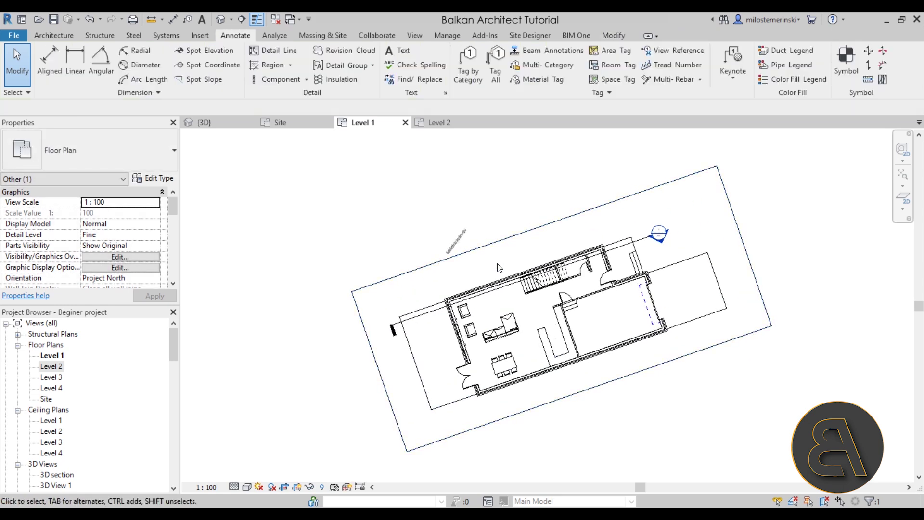
click(519, 249)
scroll(538, 255, down, 2)
scroll(490, 286, up, 1)
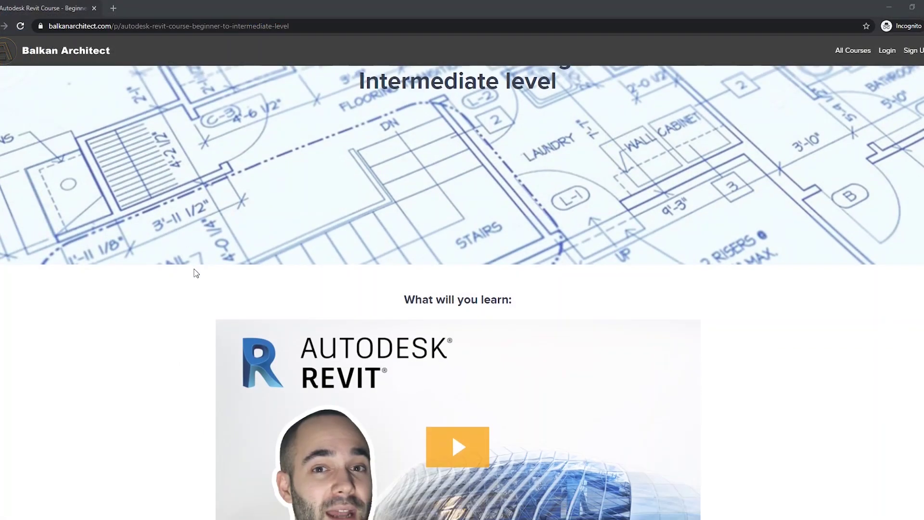
scroll(196, 270, down, 2)
scroll(196, 273, down, 10)
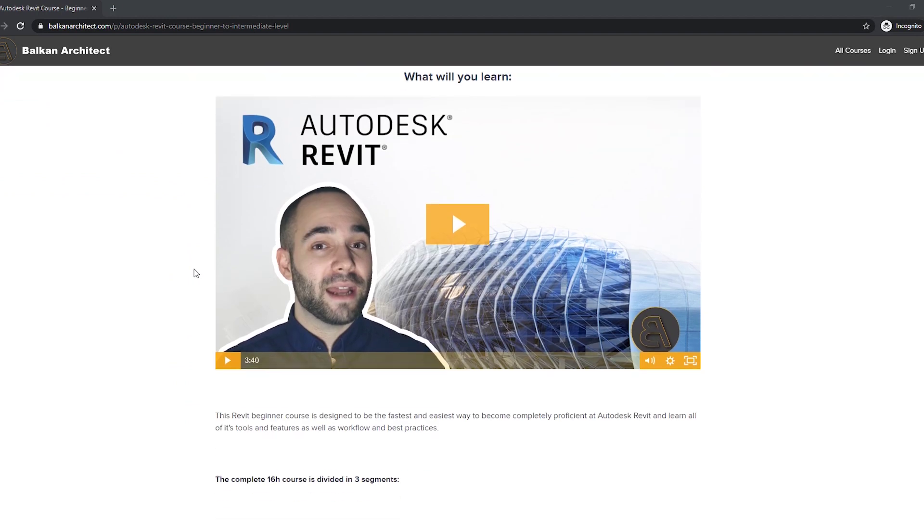
scroll(195, 273, down, 10)
scroll(195, 271, down, 3)
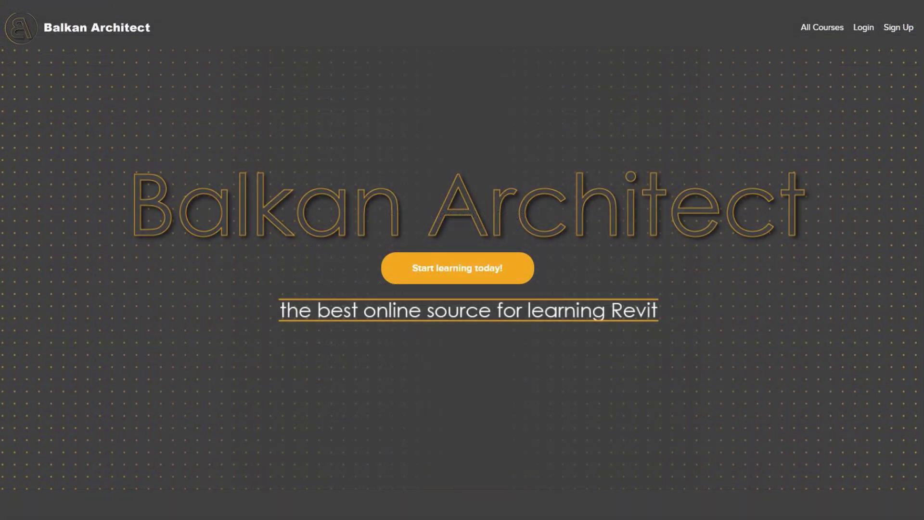